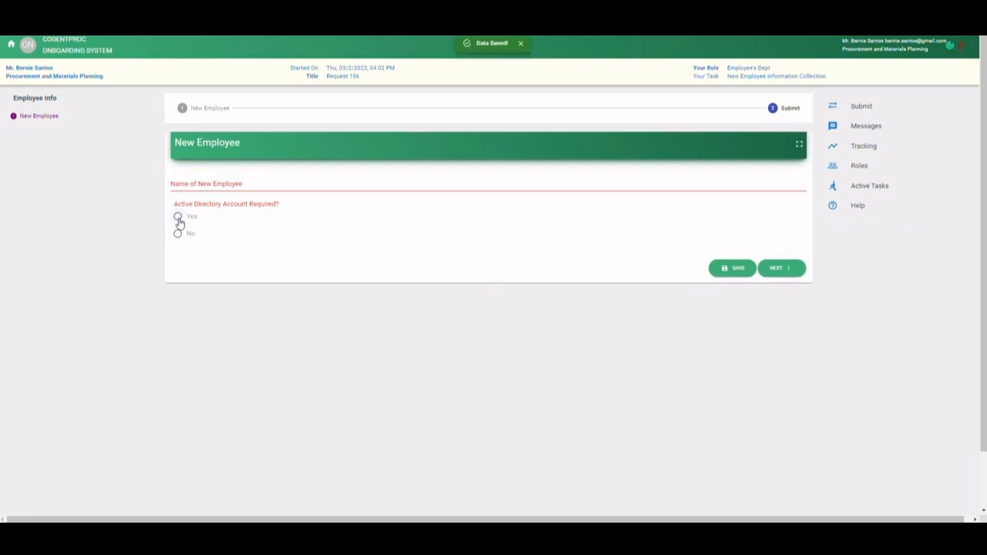
# - Enter the new employee's name and answer Yes to Active Directory Account Required
pyautogui.click(178, 219)
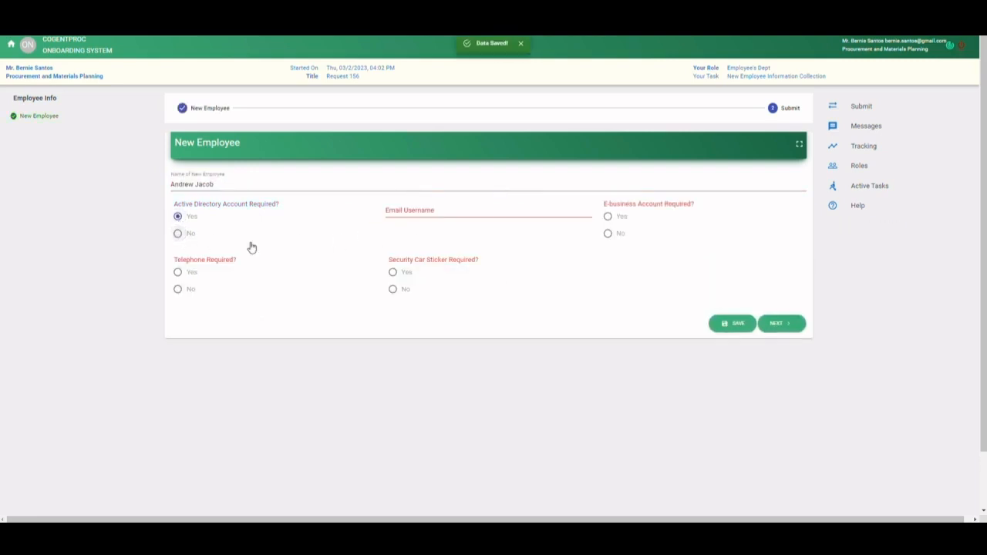
pyautogui.click(192, 233)
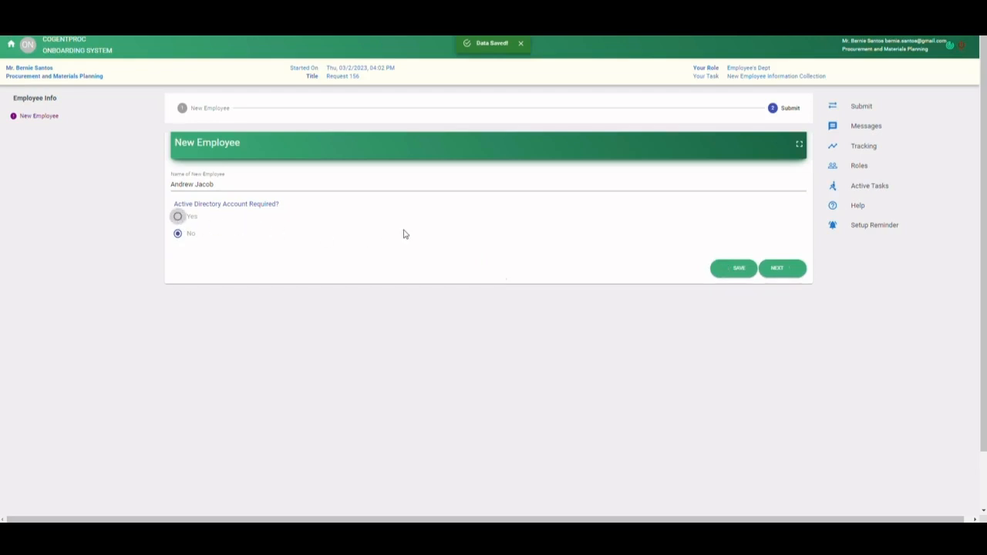
pyautogui.click(196, 216)
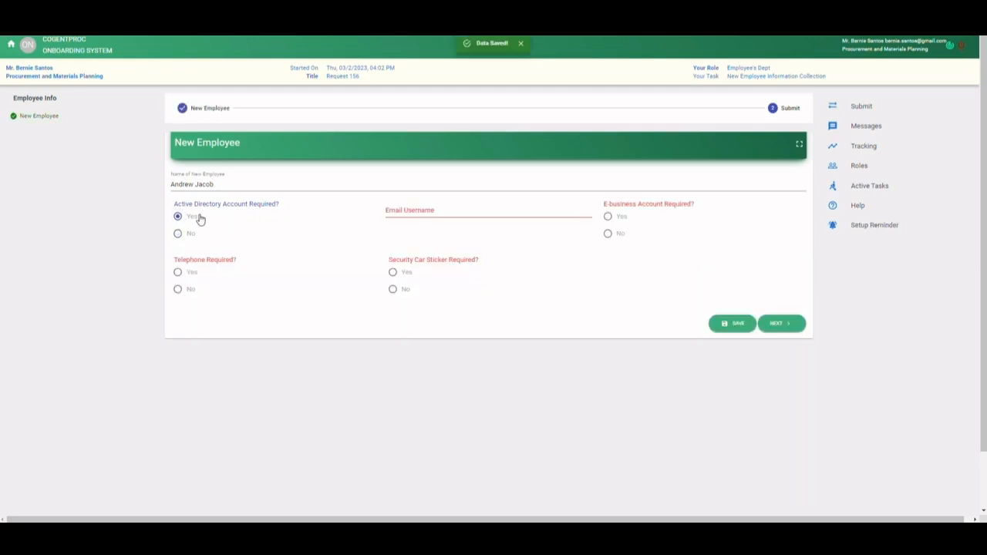
# - Enter the employee's email username, set E-business Account to Yes and both Telephone and Security Car Sticker to No, and proceed to submission
pyautogui.click(421, 213)
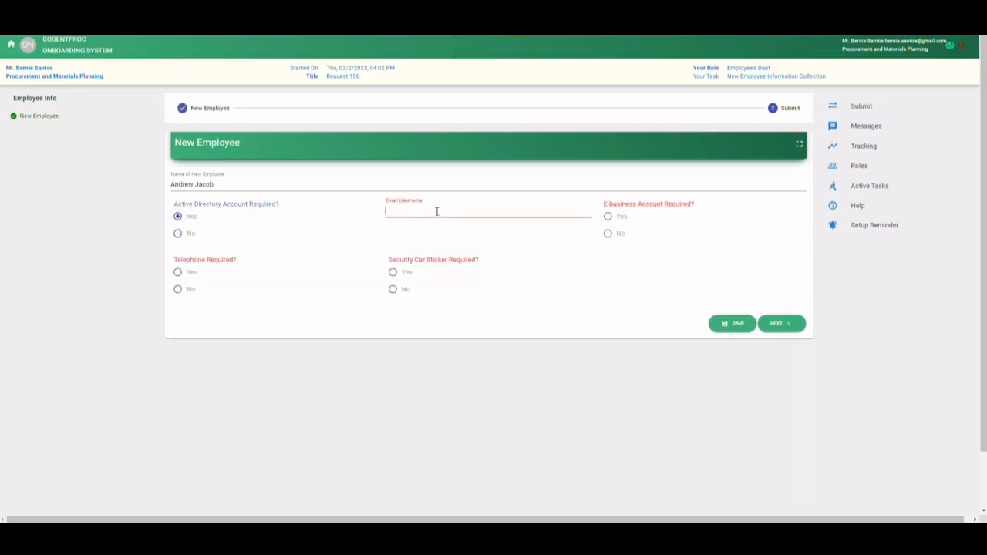
pyautogui.click(607, 218)
pyautogui.click(393, 288)
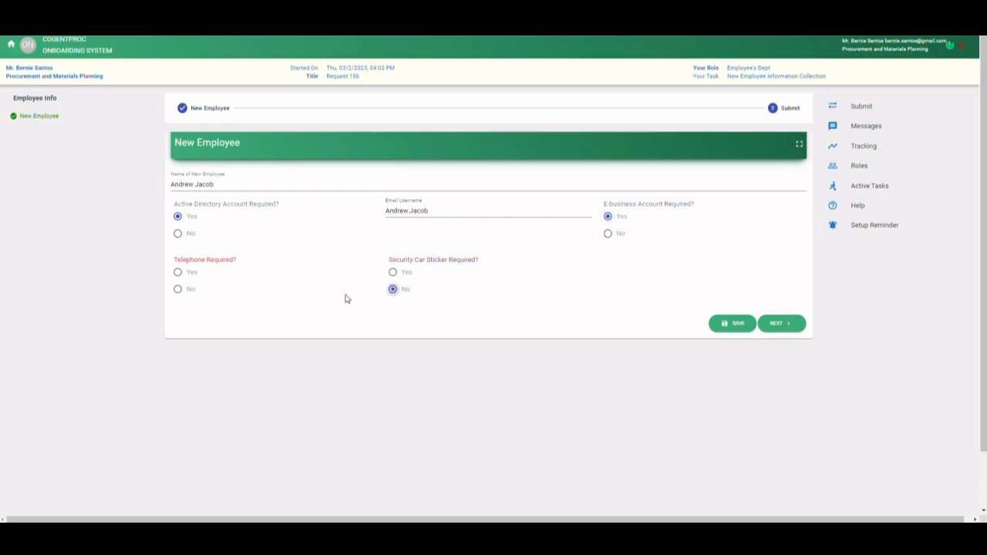
pyautogui.click(178, 290)
pyautogui.click(774, 325)
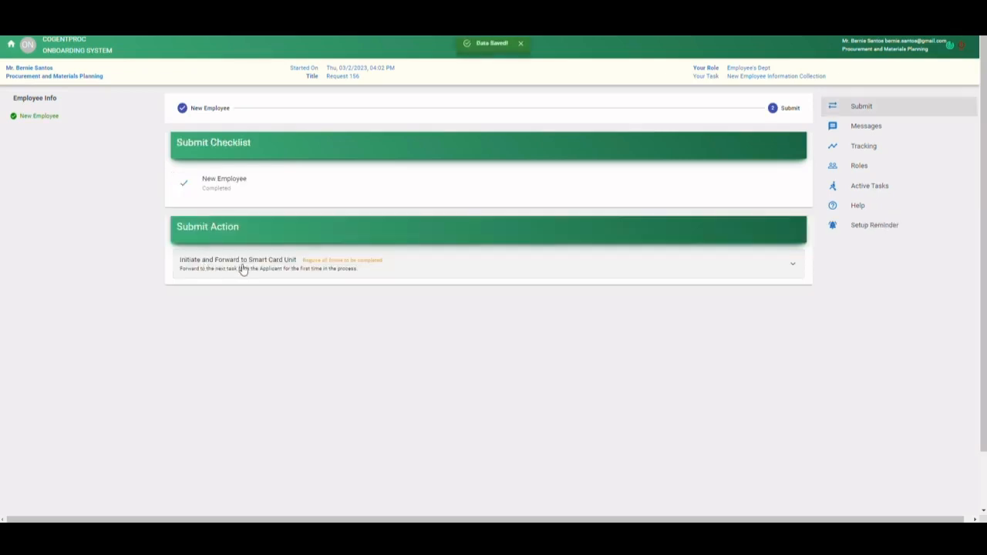
# - Add "ASAP" to the request sentence in the Initiate and Forward to Smart Card Unit message and confirm the action
pyautogui.click(248, 272)
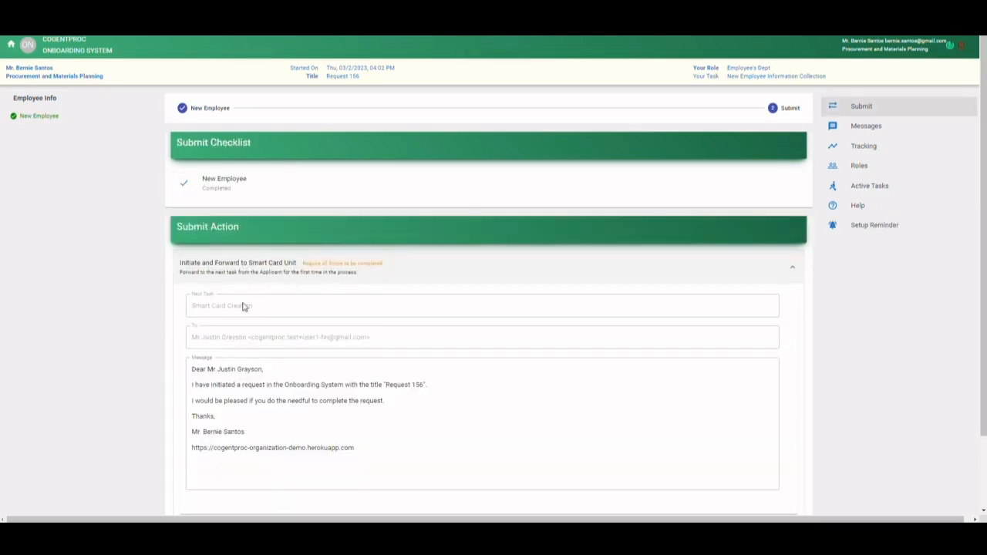
pyautogui.scroll(-1, 244, 304)
pyautogui.click(400, 316)
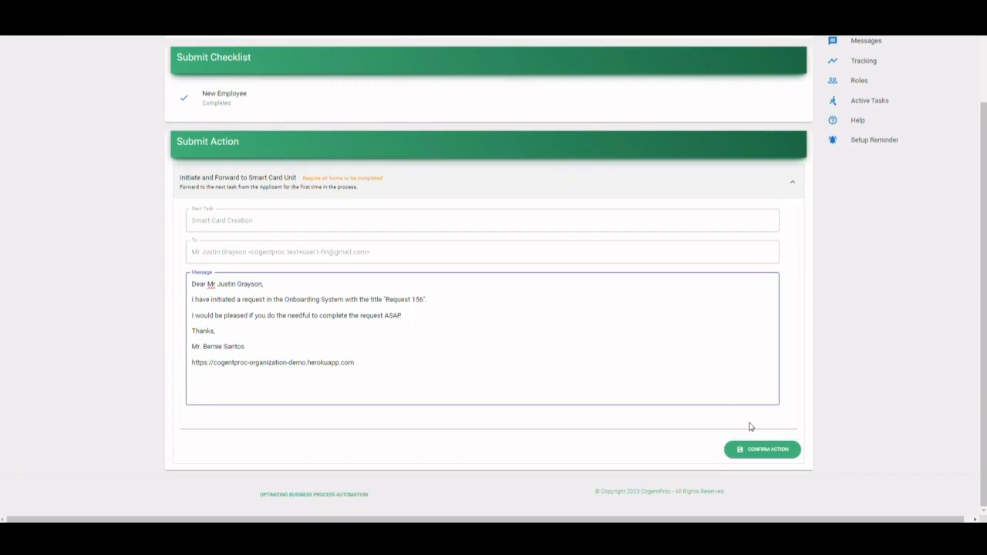
pyautogui.click(786, 454)
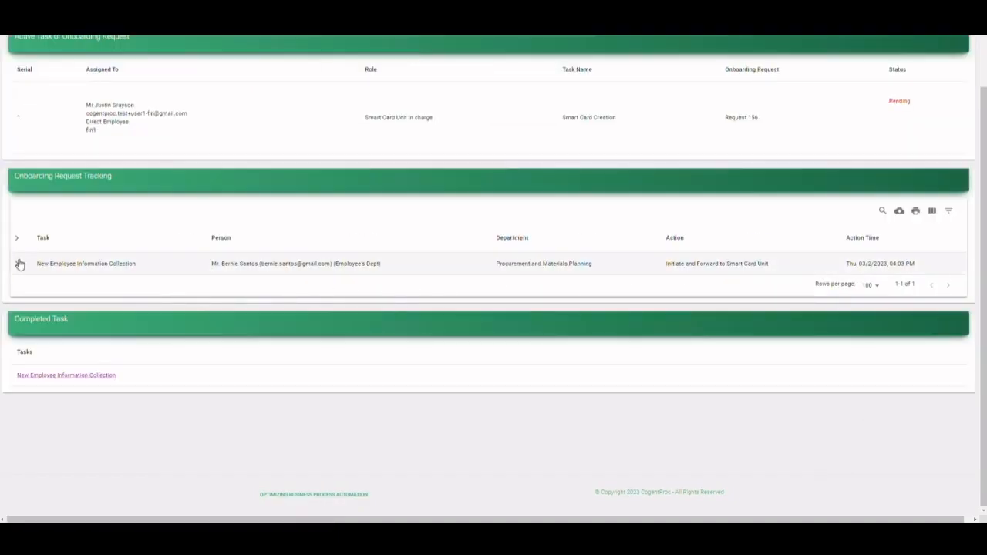
# - Expand the New Employee Information Collection tracking entry and select the active task assignee's email address for copying
pyautogui.click(20, 264)
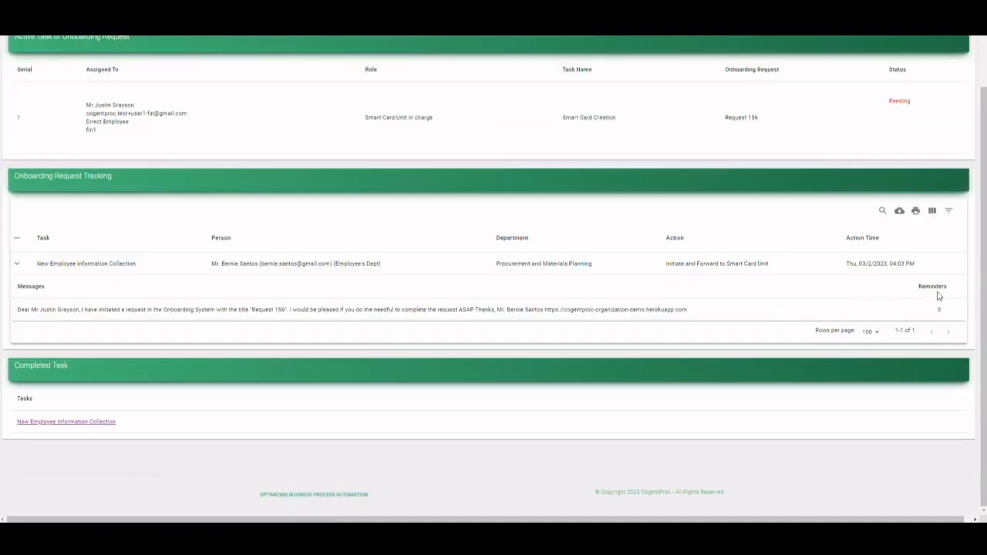
pyautogui.scroll(2, 162, 186)
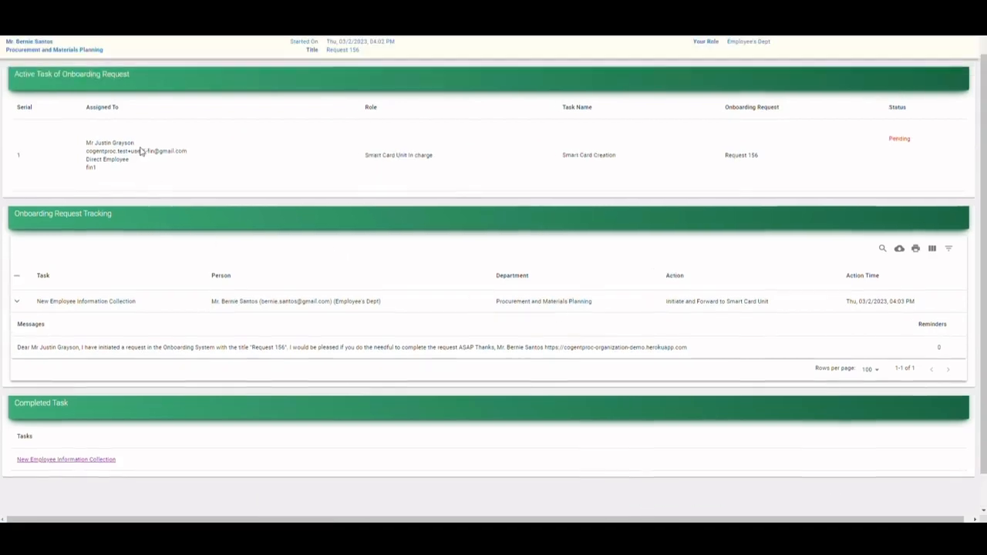
pyautogui.tripleClick(150, 177)
pyautogui.hotkey('ctrl', 'c')
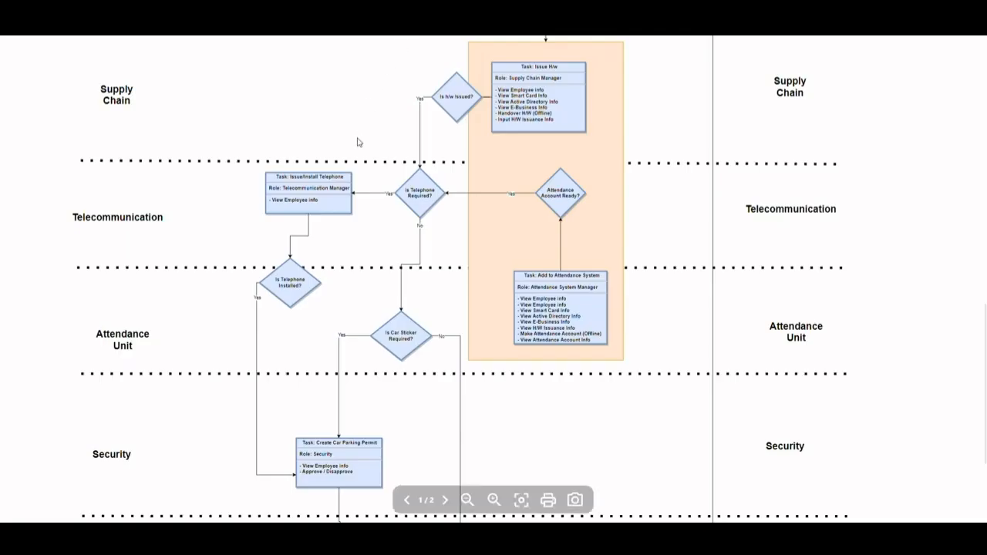
# - Switch to the onboarding workflow diagram and examine its HR, Smart Card Unit and Windows Unit stages
pyautogui.scroll(3, 357, 142)
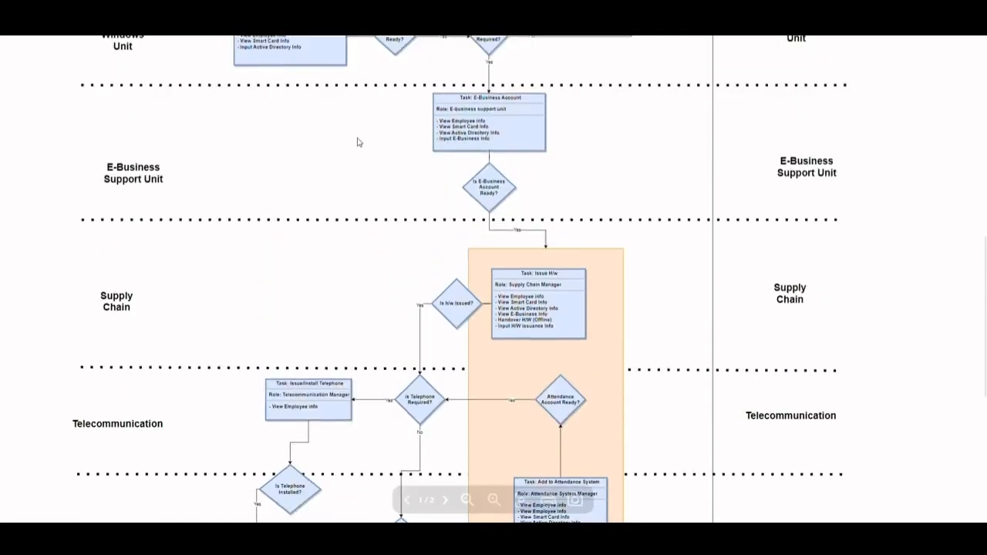
pyautogui.scroll(-3, 357, 142)
pyautogui.scroll(5, 365, 150)
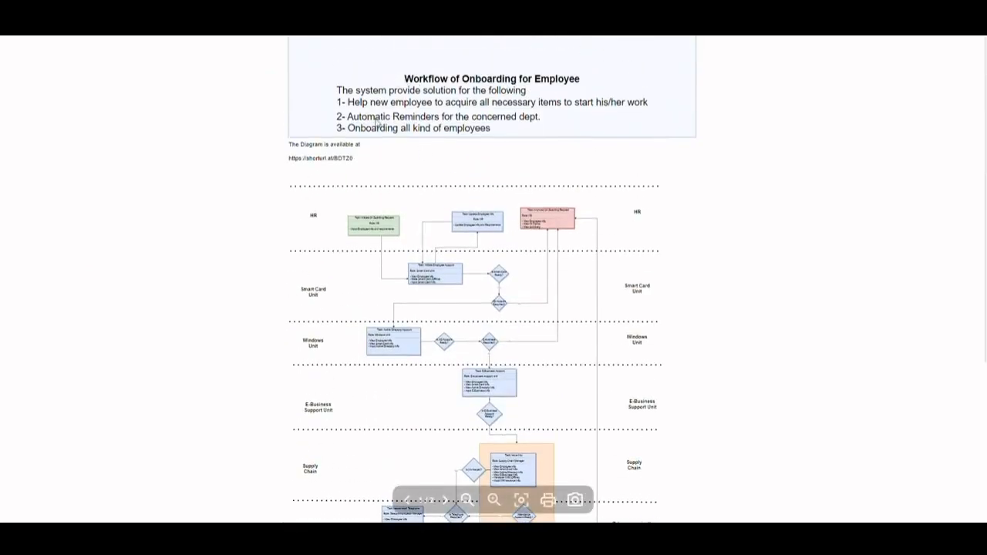
pyautogui.keyDown('ctrl'); pyautogui.scroll(3, 361, 215); pyautogui.keyUp('ctrl')
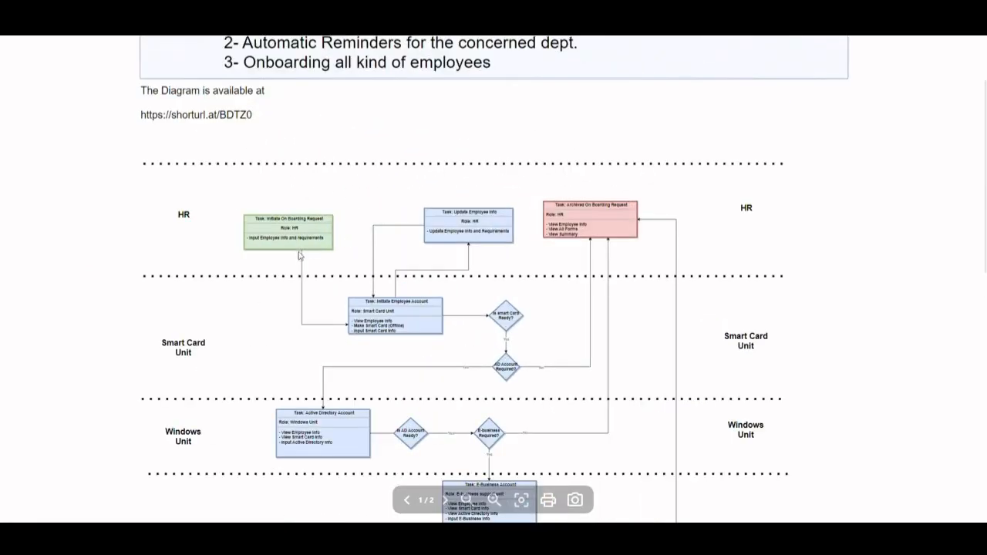
pyautogui.scroll(1, 301, 256)
pyautogui.keyDown('ctrl'); pyautogui.scroll(3, 285, 285); pyautogui.keyUp('ctrl')
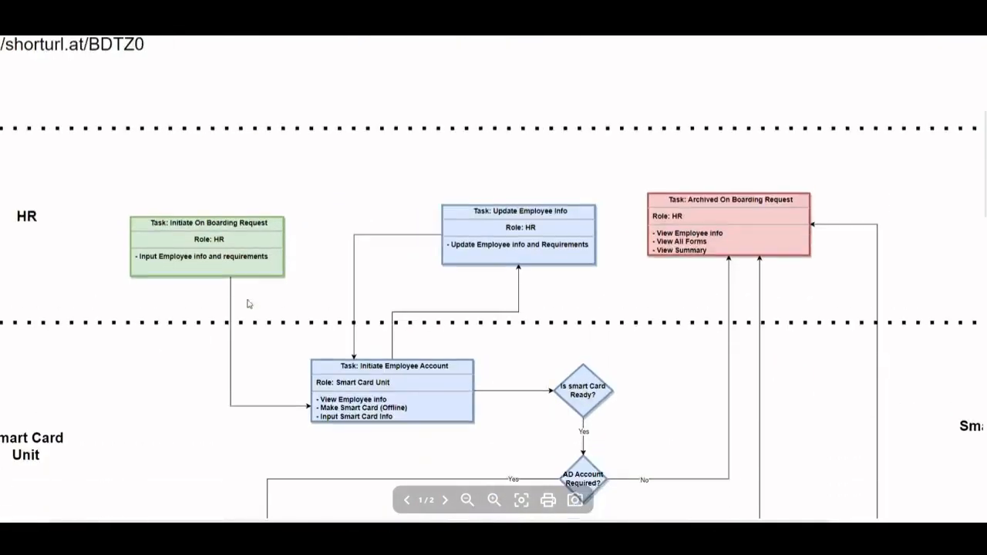
pyautogui.scroll(-3, 248, 303)
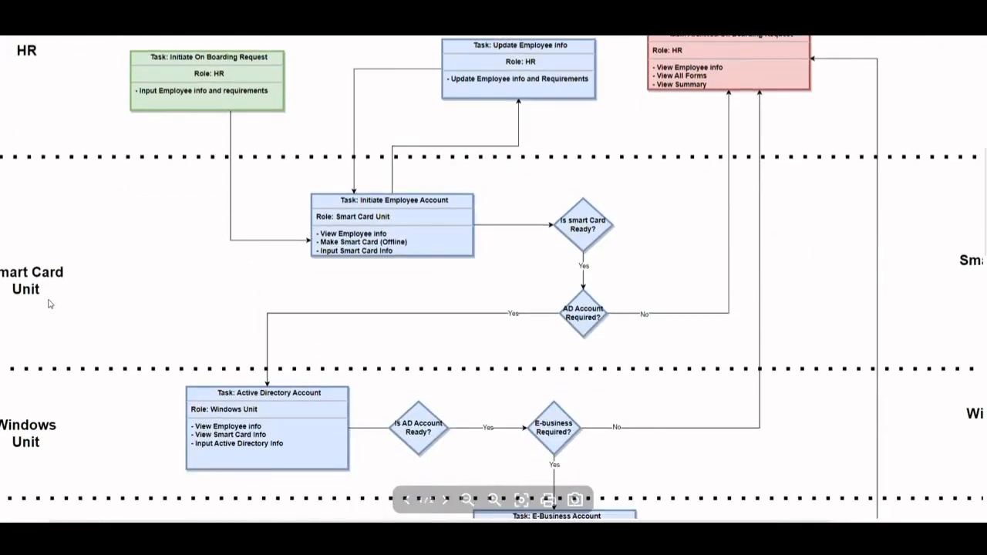
pyautogui.hscroll(-2, 48, 303)
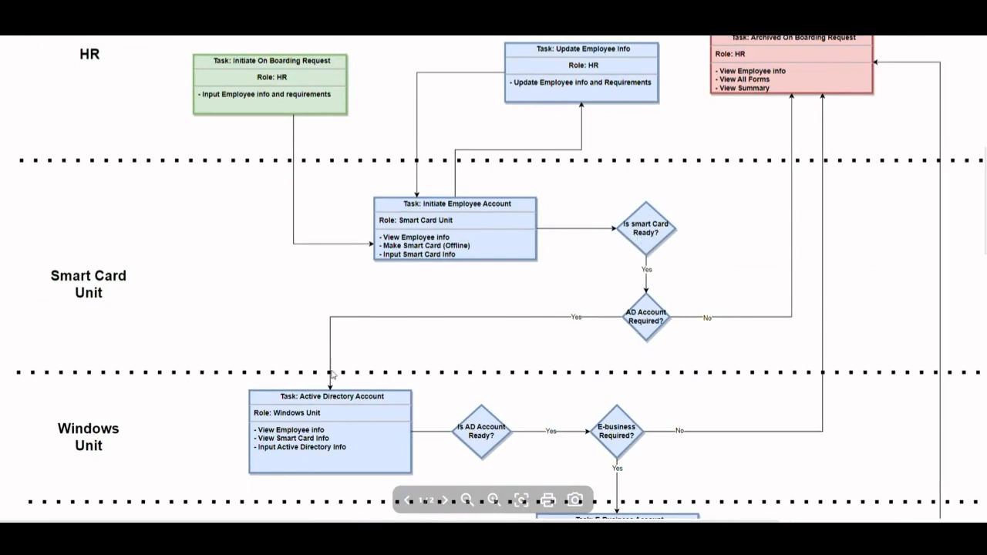
pyautogui.moveTo(329, 430); pyautogui.dragTo(320, 179)
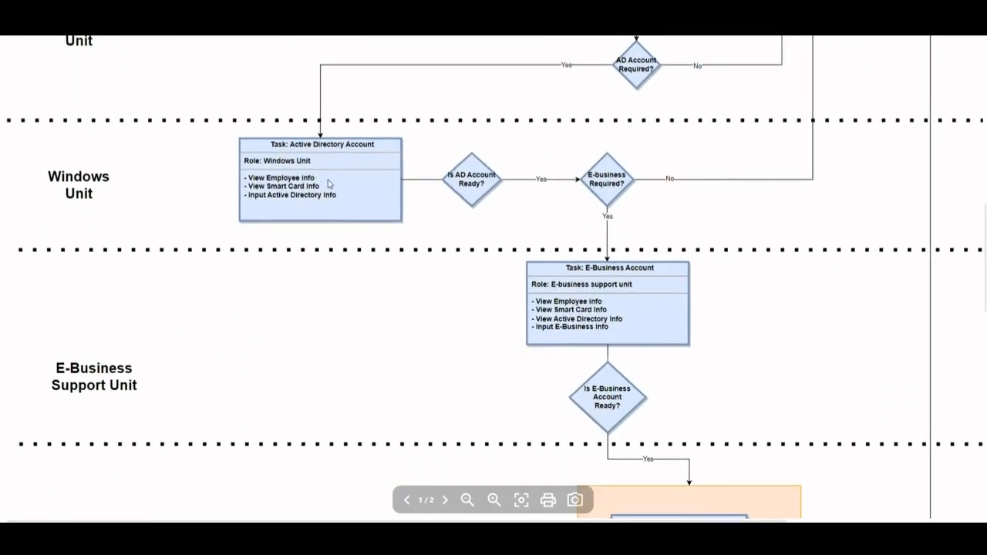
pyautogui.scroll(2, 327, 183)
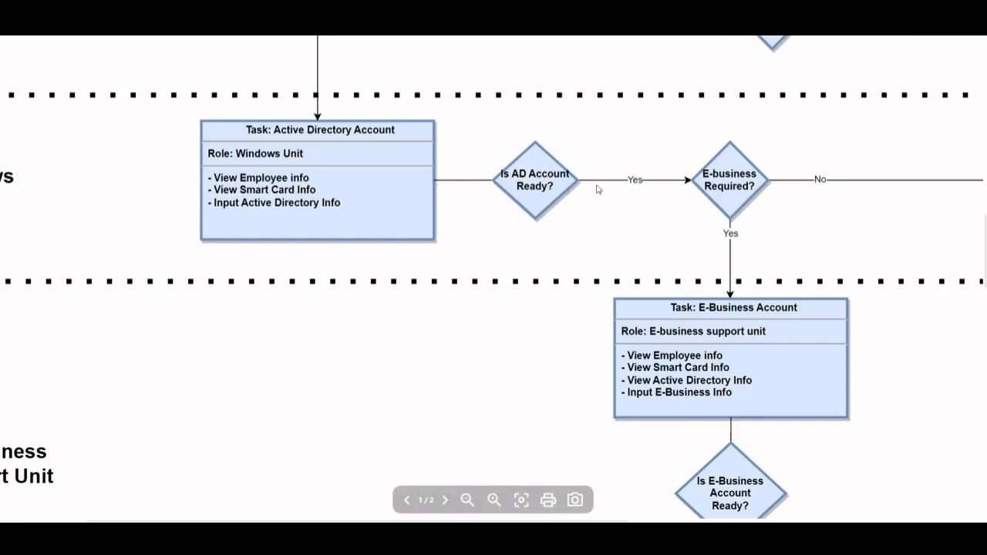
# - Examine the workflow diagram from the E-Business Support Unit stage through Supply Chain, Telecommunication, Attendance and Security to the HR On Boarding Unit
pyautogui.moveTo(721, 355); pyautogui.dragTo(710, 148)
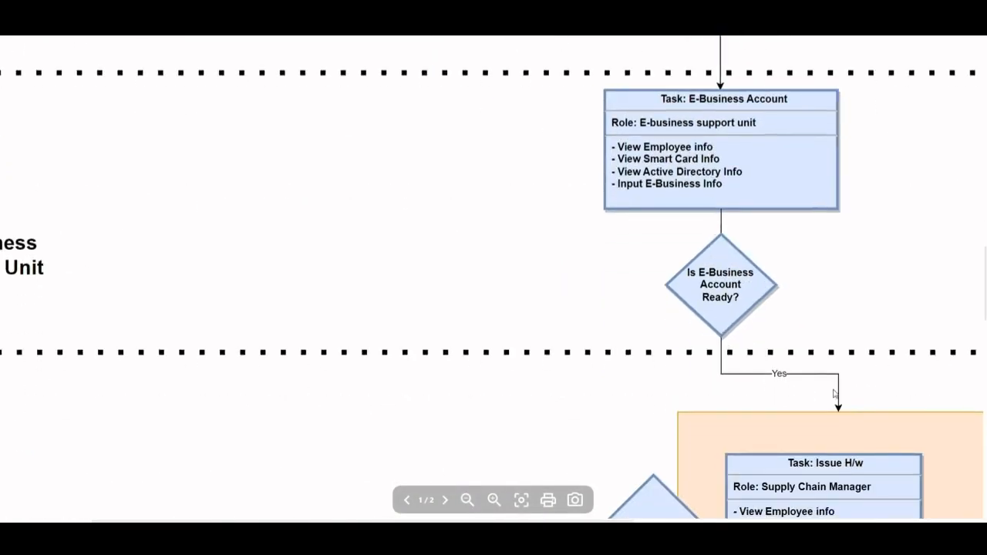
pyautogui.moveTo(824, 395); pyautogui.dragTo(560, 205)
pyautogui.scroll(-2, 573, 224)
pyautogui.scroll(-2, 573, 223)
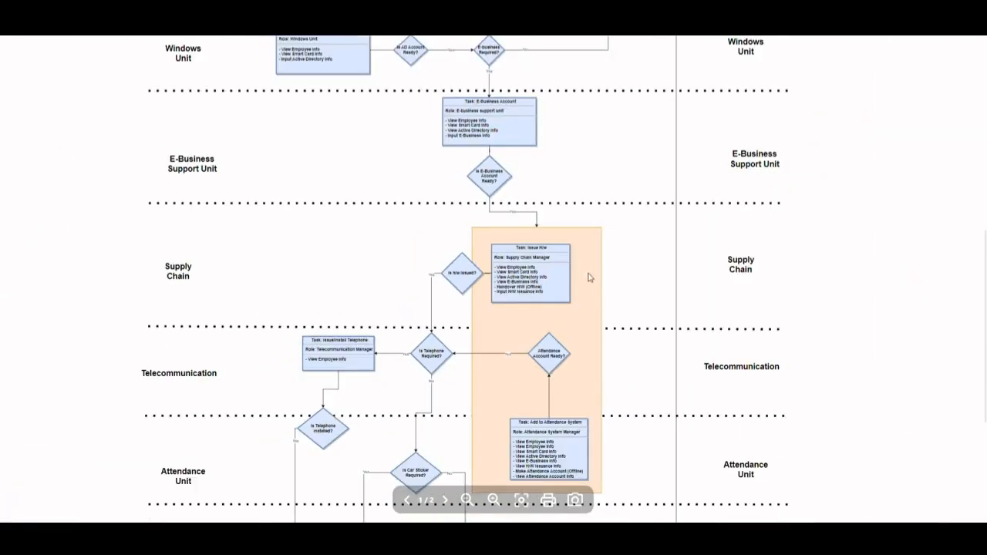
pyautogui.scroll(-2, 579, 306)
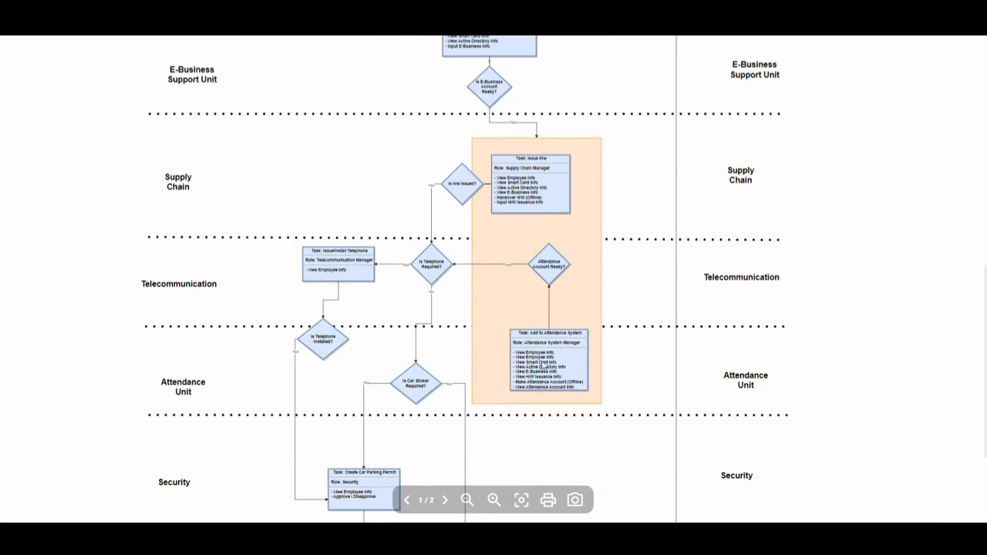
pyautogui.scroll(2, 544, 366)
pyautogui.moveTo(556, 368); pyautogui.dragTo(636, 175)
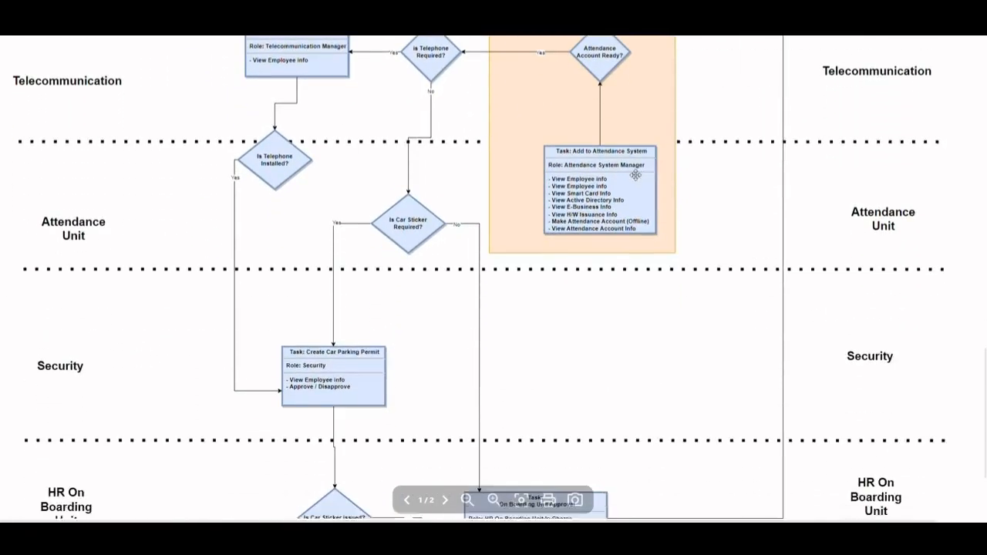
pyautogui.scroll(-3, 465, 428)
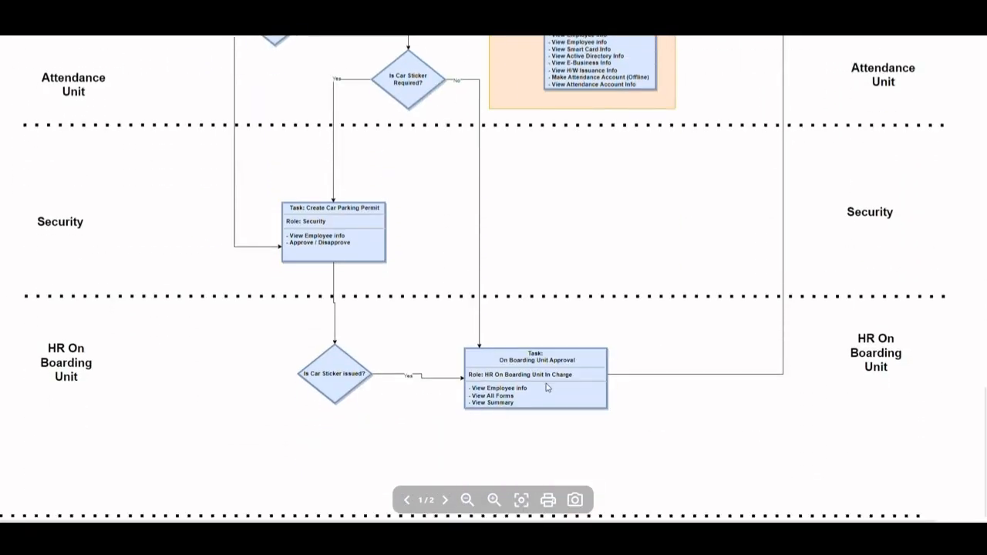
pyautogui.scroll(5, 550, 376)
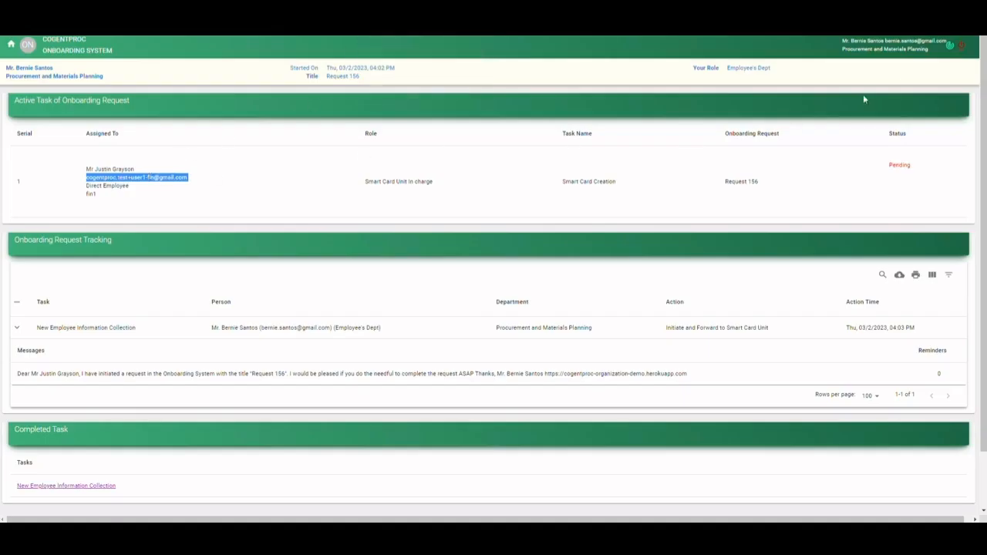
# - Return to the Onboarding System, log out, and log in with the Smart Card Unit in charge's email address
pyautogui.click(907, 73)
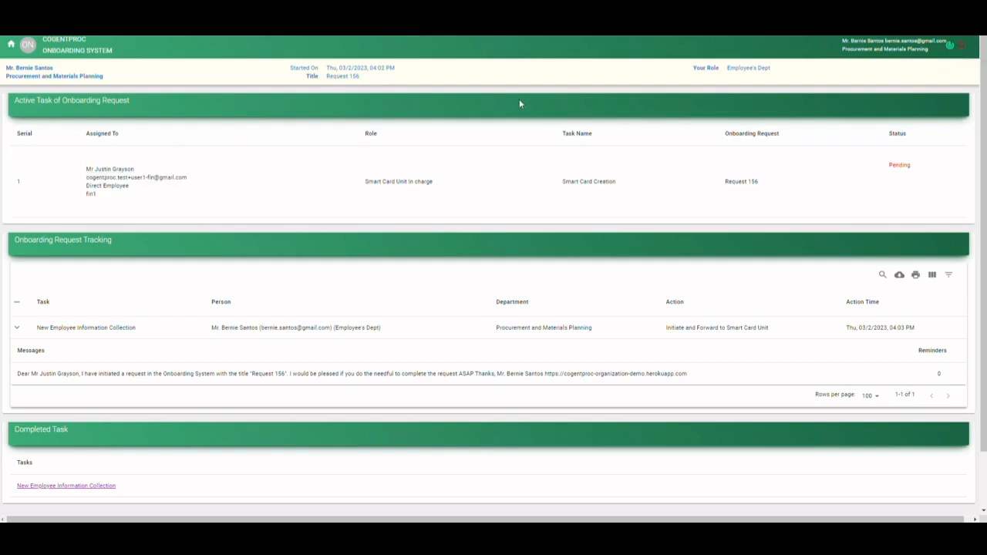
pyautogui.click(961, 48)
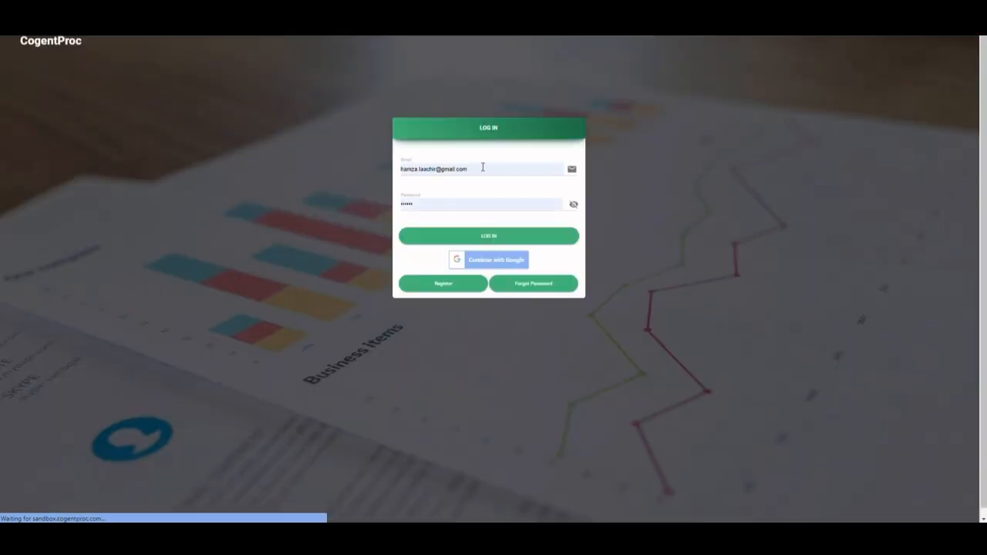
pyautogui.tripleClick(500, 168)
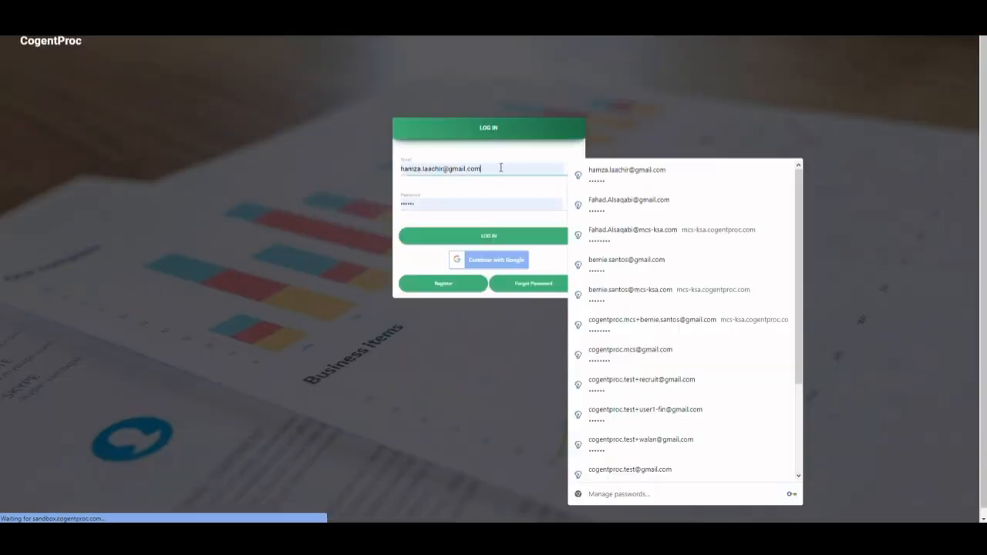
pyautogui.hotkey('ctrl', 'v')
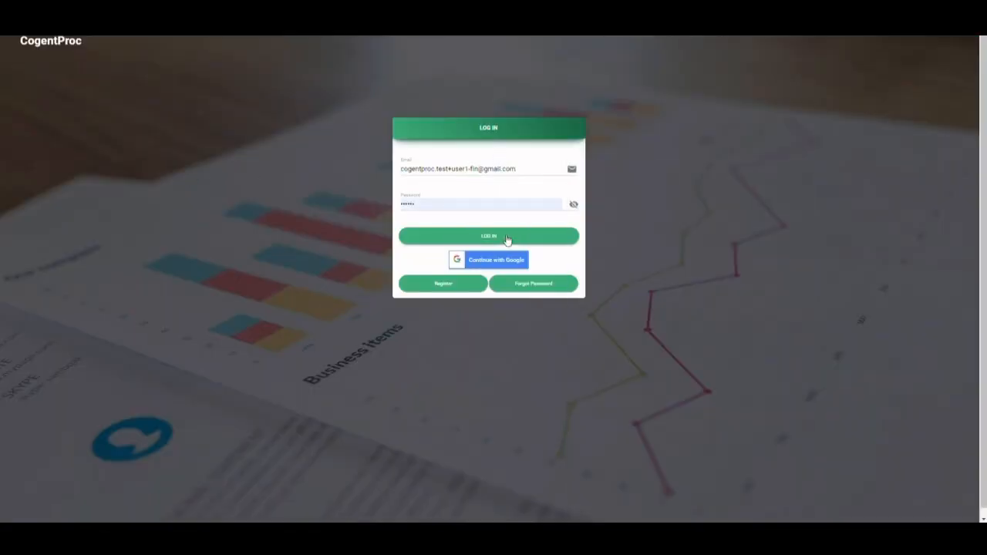
pyautogui.click(545, 241)
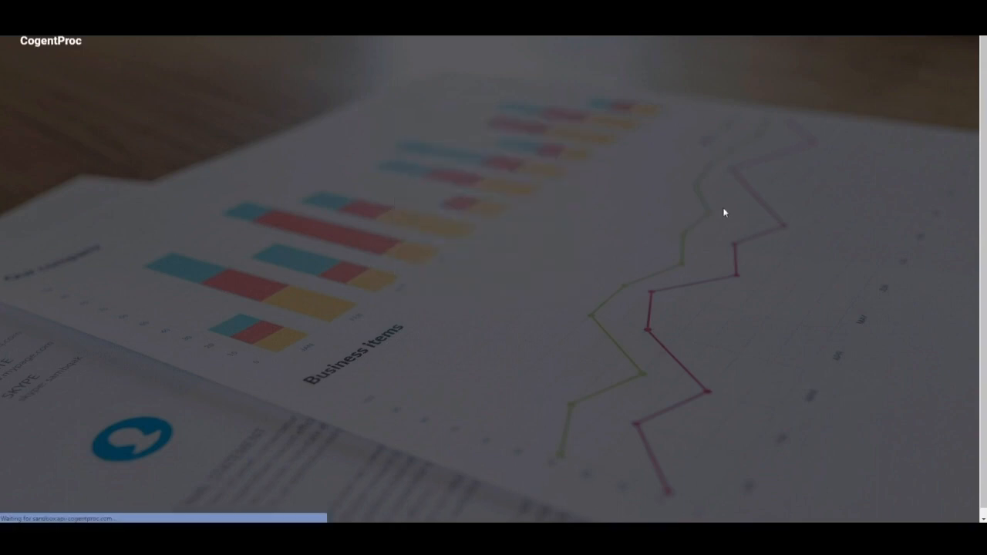
# - Open the active Smart Card Creation request in the Onboarding System and bring up its Smart Card form
pyautogui.click(621, 185)
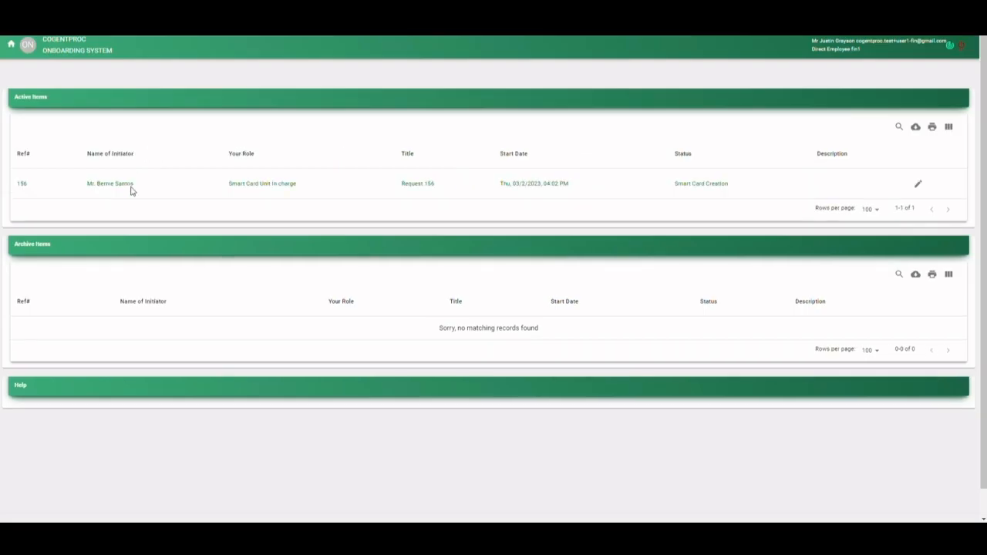
pyautogui.click(120, 190)
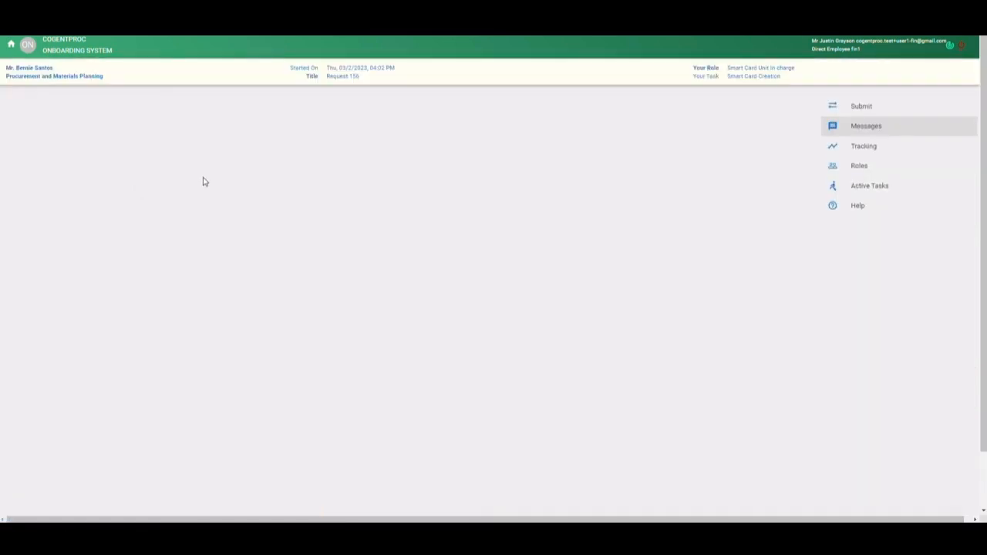
pyautogui.click(33, 134)
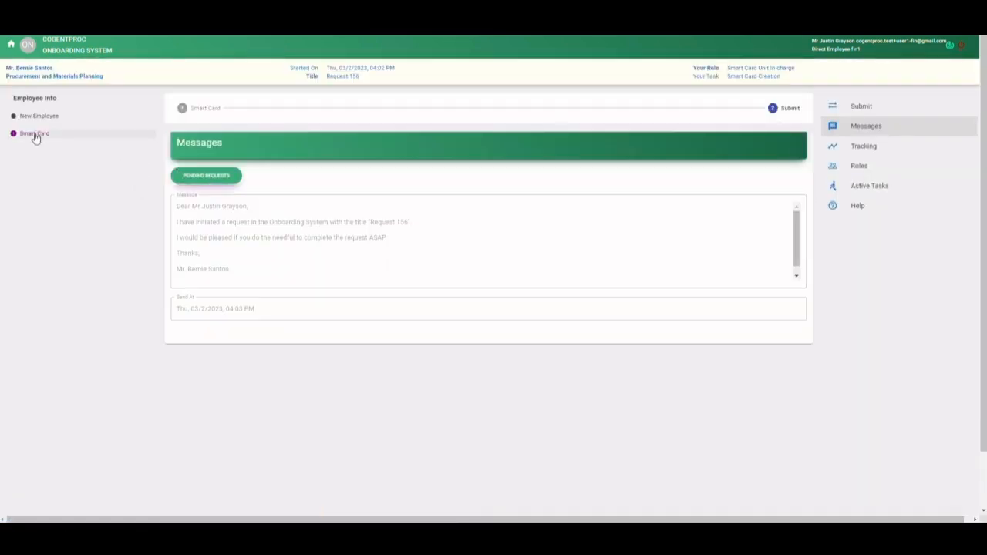
pyautogui.click(27, 134)
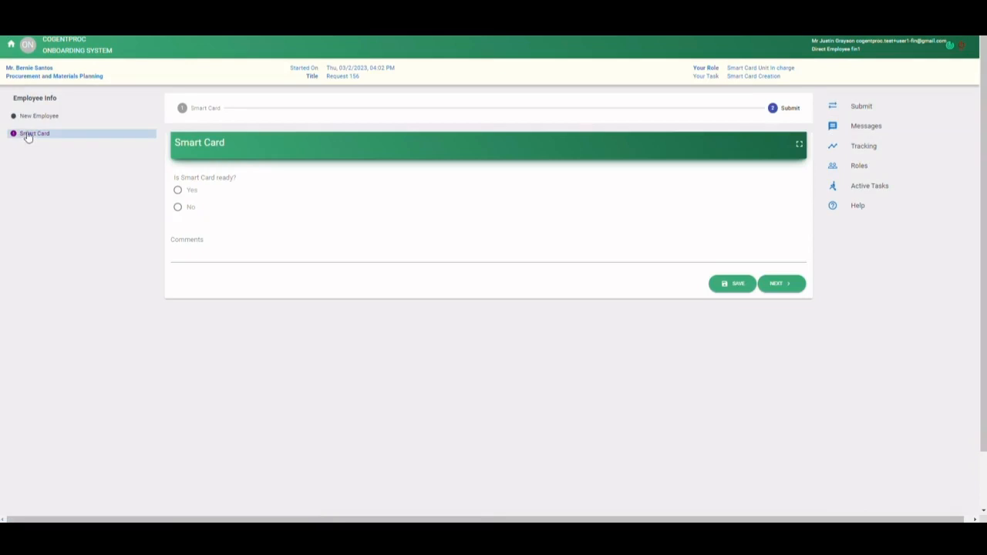
# - Mark the smart card as ready with Yes, enter the comment "The card is ready", and proceed to submission
pyautogui.click(179, 192)
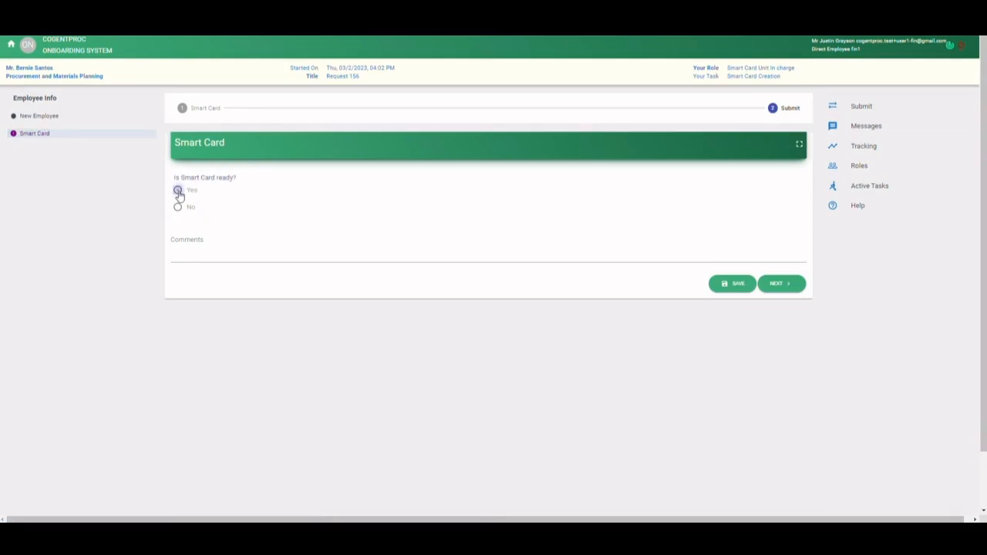
pyautogui.click(235, 257)
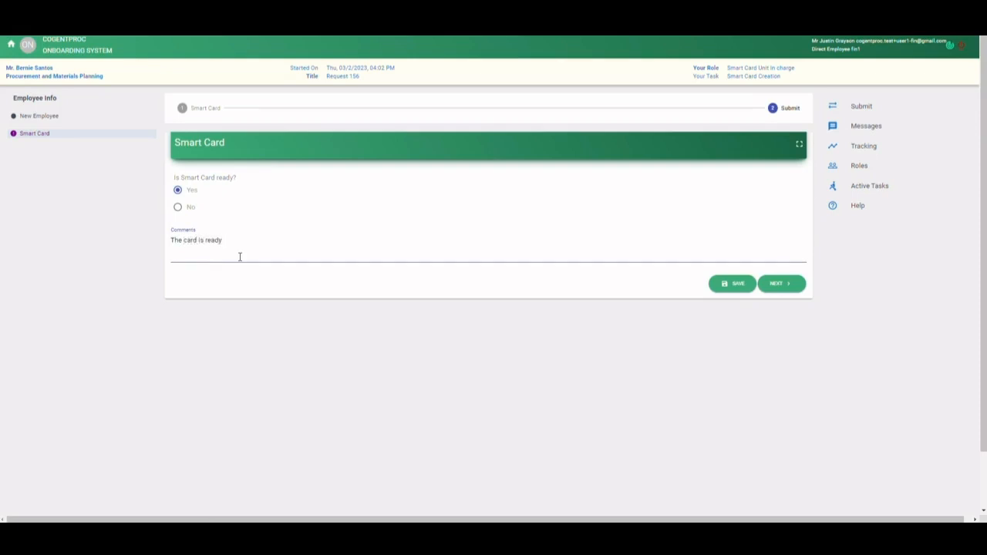
pyautogui.click(778, 284)
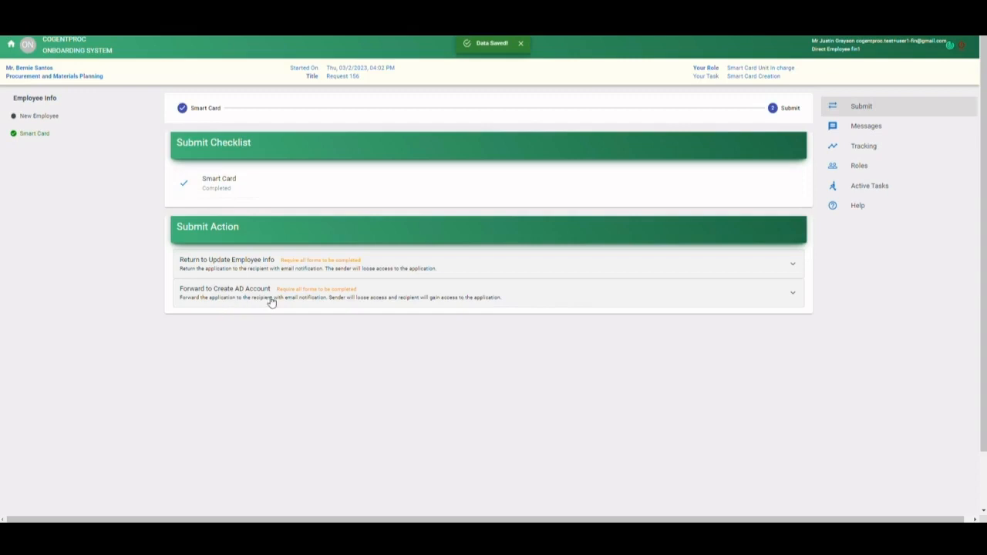
# - Review the Return to Update Employee Info option, and confirm the Forward to Create AD Account action for the request
pyautogui.click(473, 307)
pyautogui.click(270, 268)
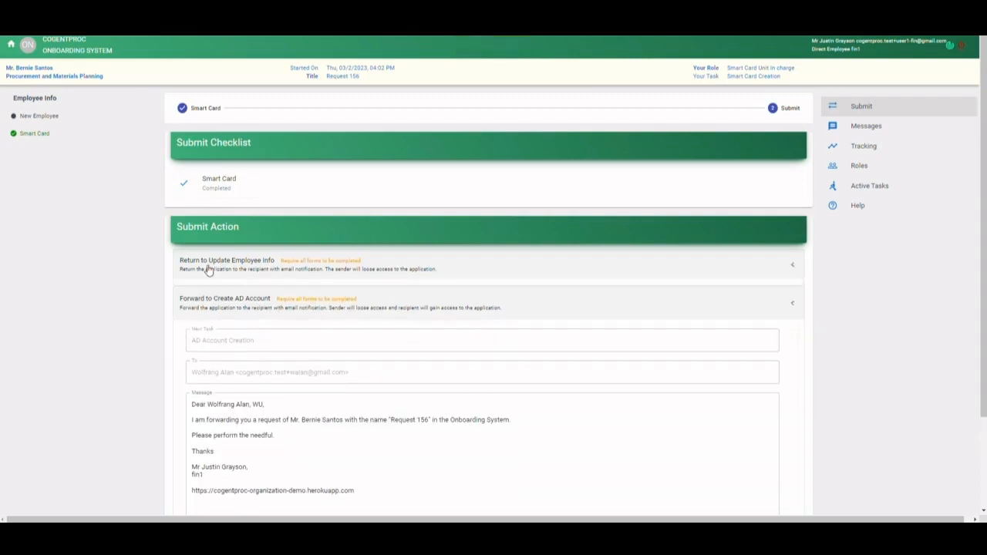
pyautogui.moveTo(217, 369); pyautogui.dragTo(274, 369)
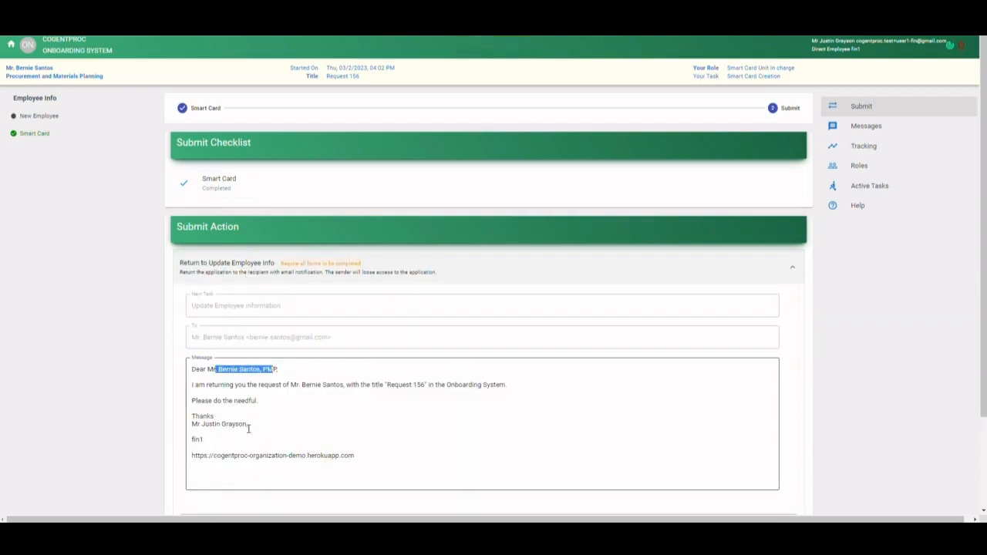
pyautogui.click(244, 268)
pyautogui.click(290, 305)
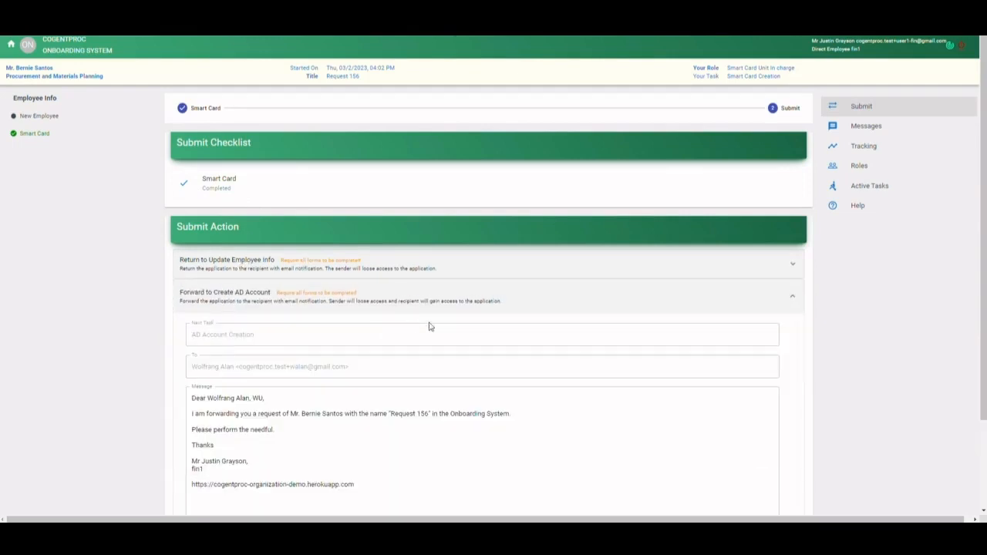
pyautogui.scroll(-2, 427, 324)
pyautogui.click(752, 449)
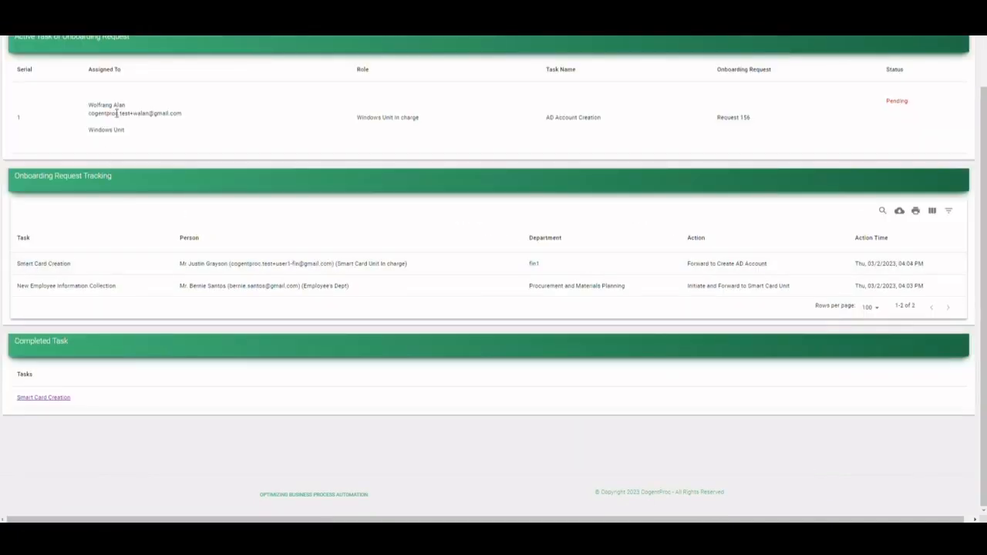
# - Copy the Windows Unit in charge's email address from the active task, log out, and log in with that address
pyautogui.tripleClick(133, 114)
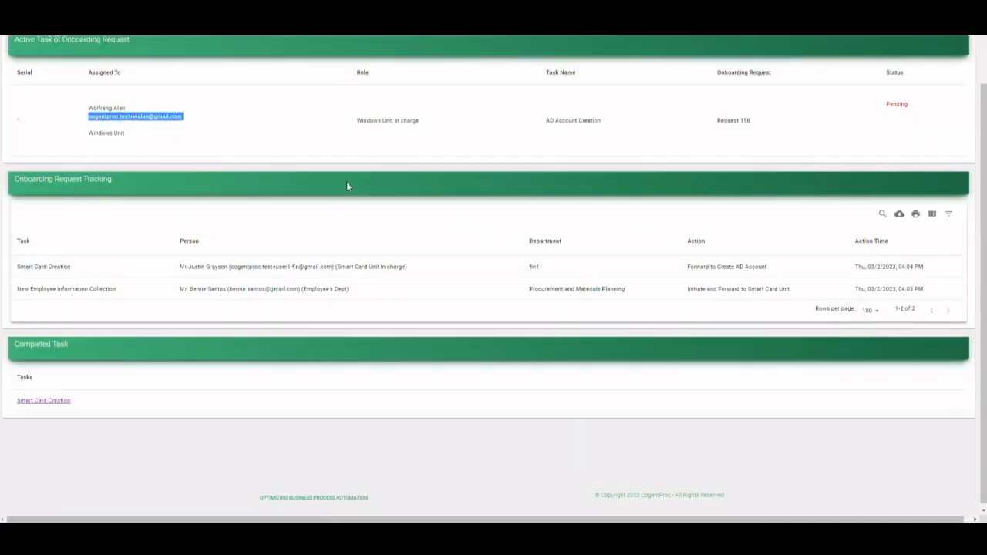
pyautogui.scroll(2, 346, 181)
pyautogui.click(961, 45)
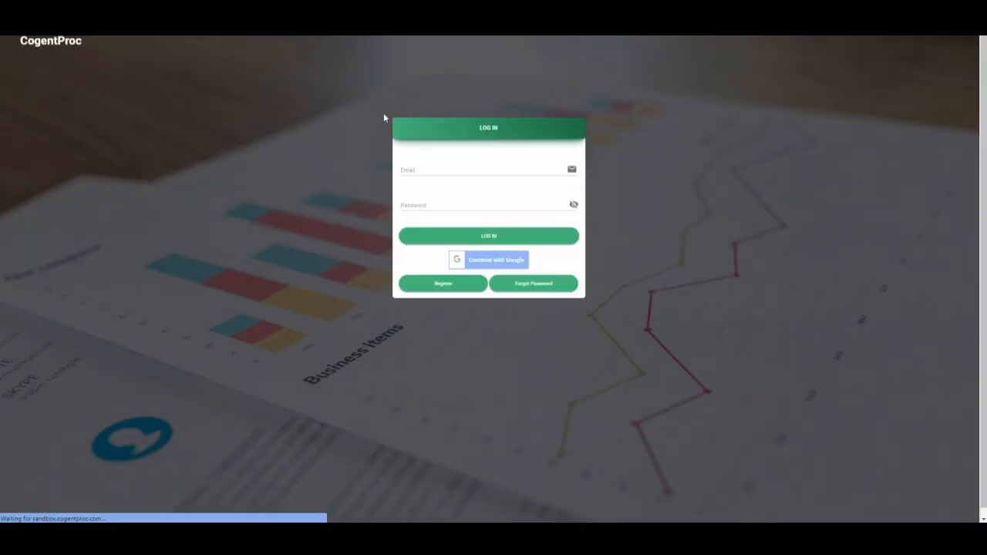
pyautogui.tripleClick(488, 168)
pyautogui.hotkey('ctrl', 'v')
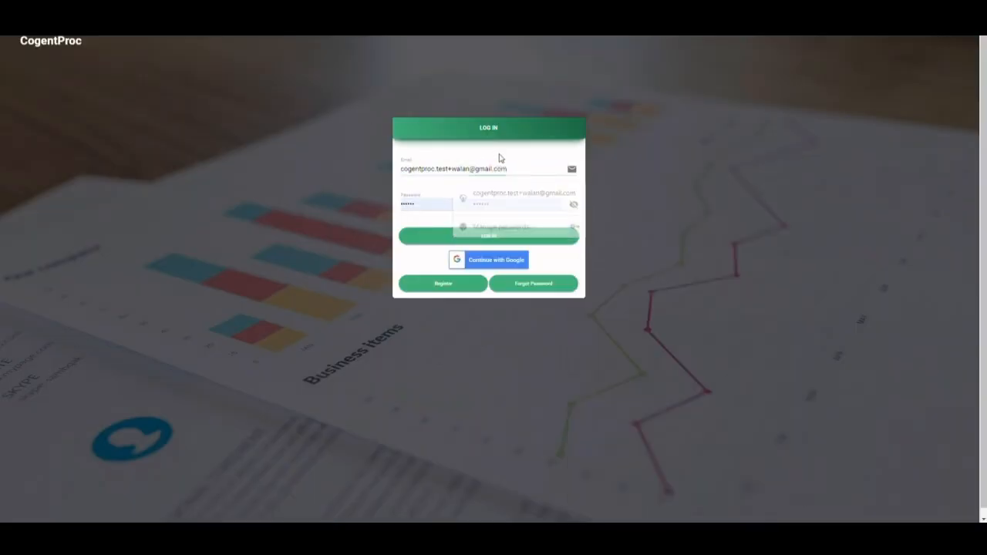
pyautogui.click(529, 241)
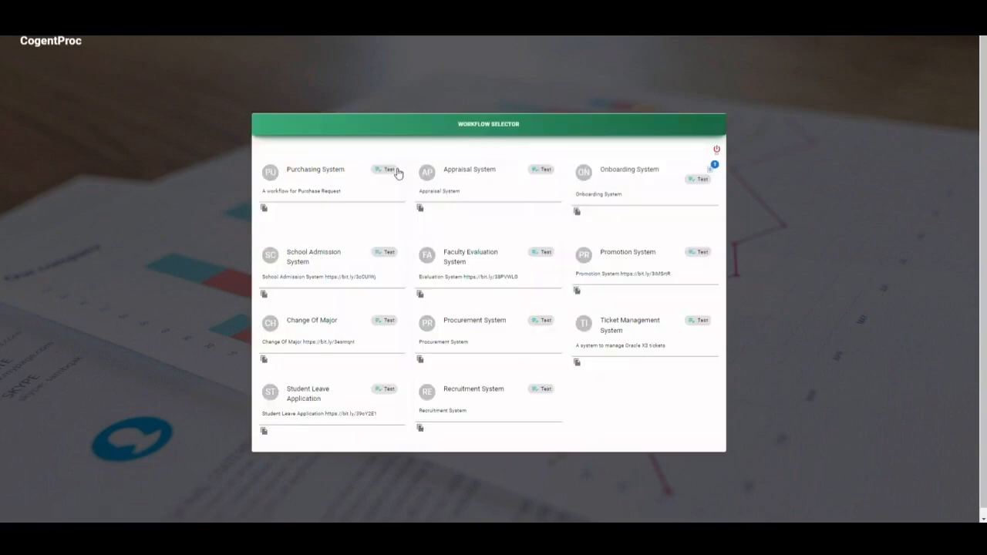
# - Open the active AD Account Creation request in the Onboarding System, check the workflow diagram, and bring up the AD Account form
pyautogui.click(690, 202)
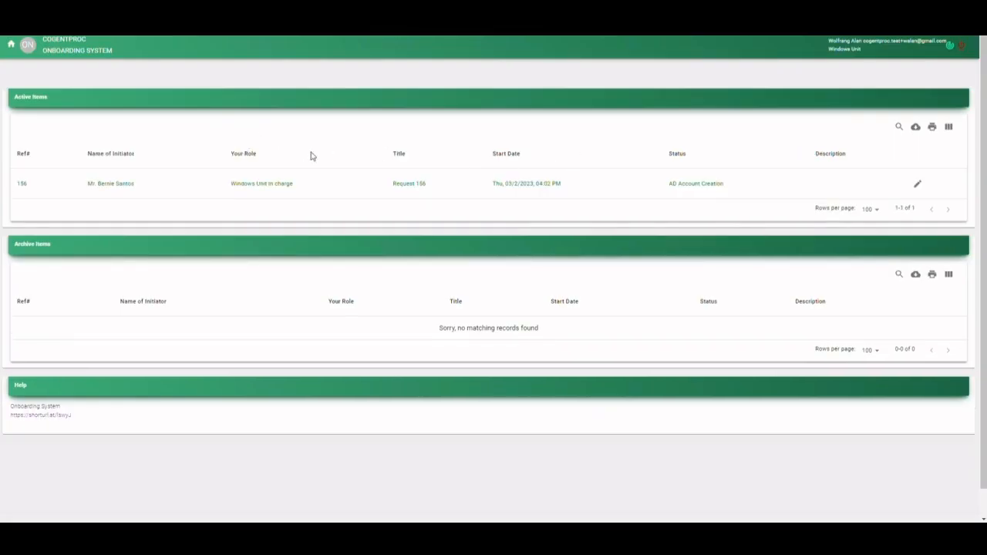
pyautogui.click(260, 185)
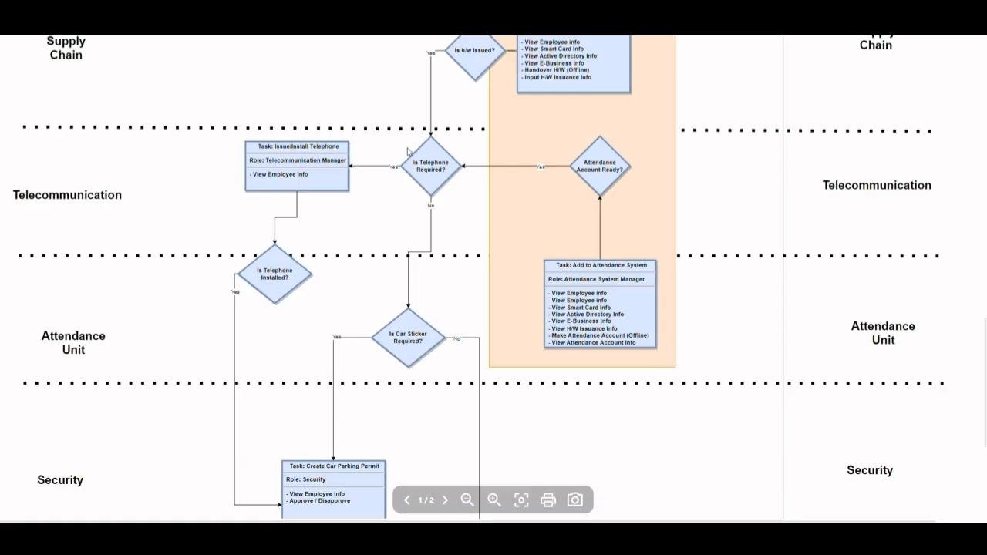
pyautogui.scroll(10, 405, 168)
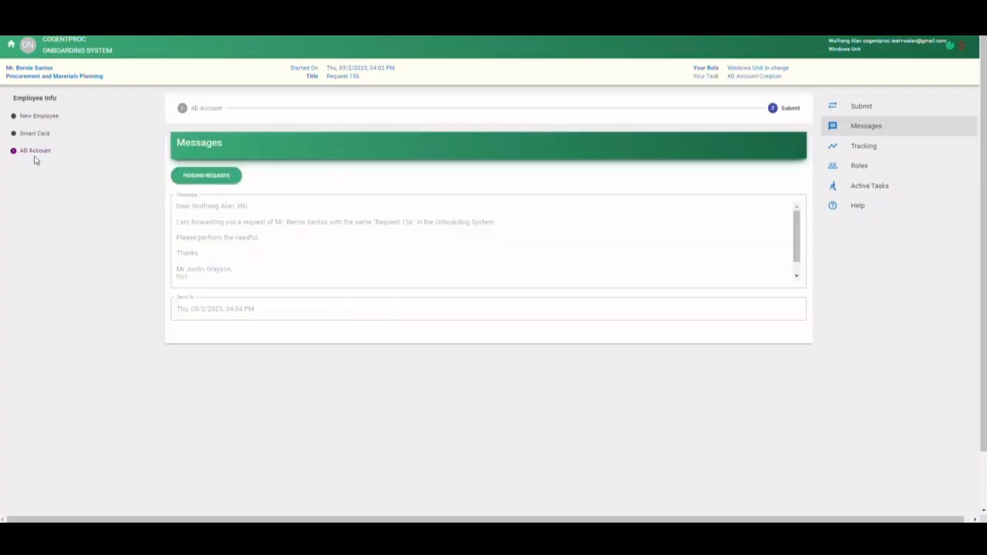
pyautogui.click(31, 153)
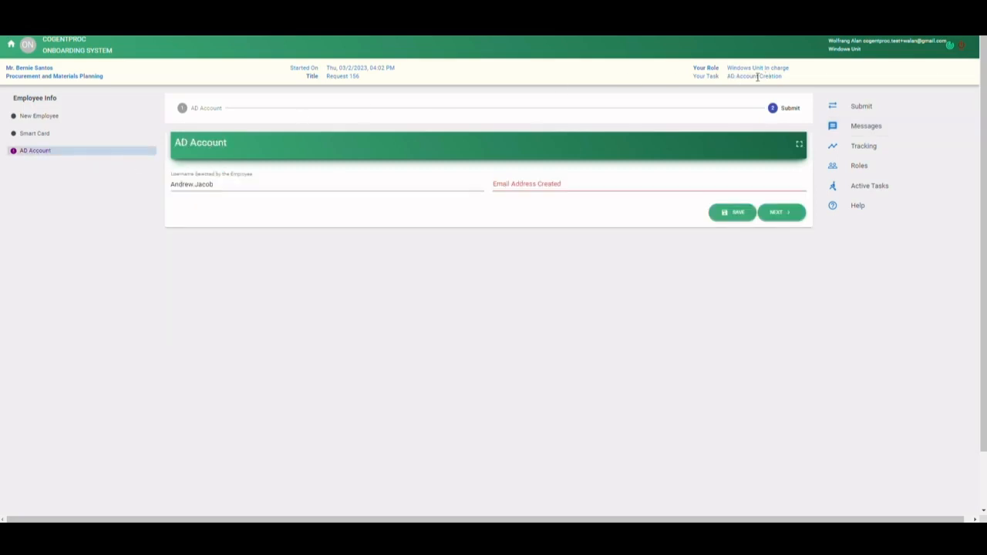
pyautogui.moveTo(737, 76); pyautogui.dragTo(799, 81)
pyautogui.click(801, 81)
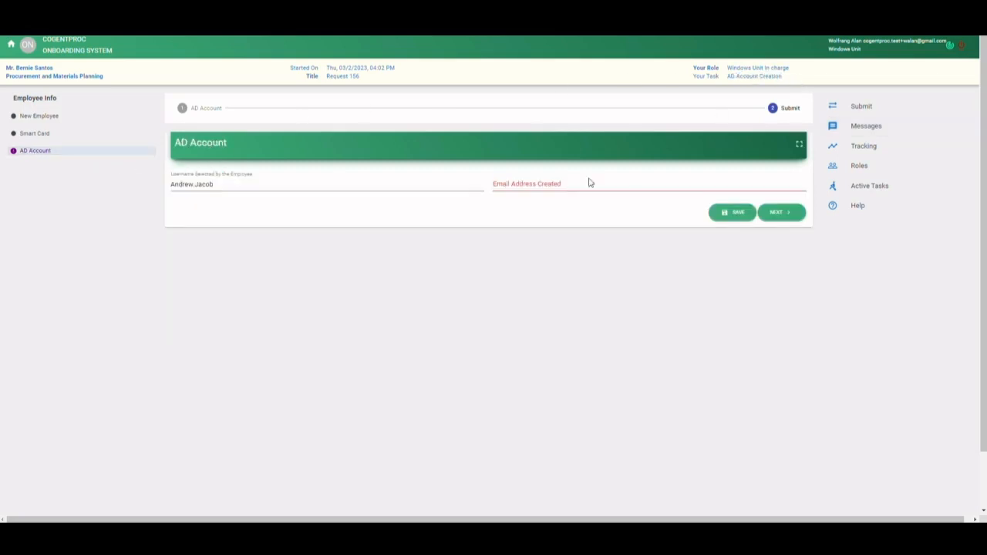
pyautogui.click(529, 185)
pyautogui.moveTo(224, 185); pyautogui.dragTo(139, 187)
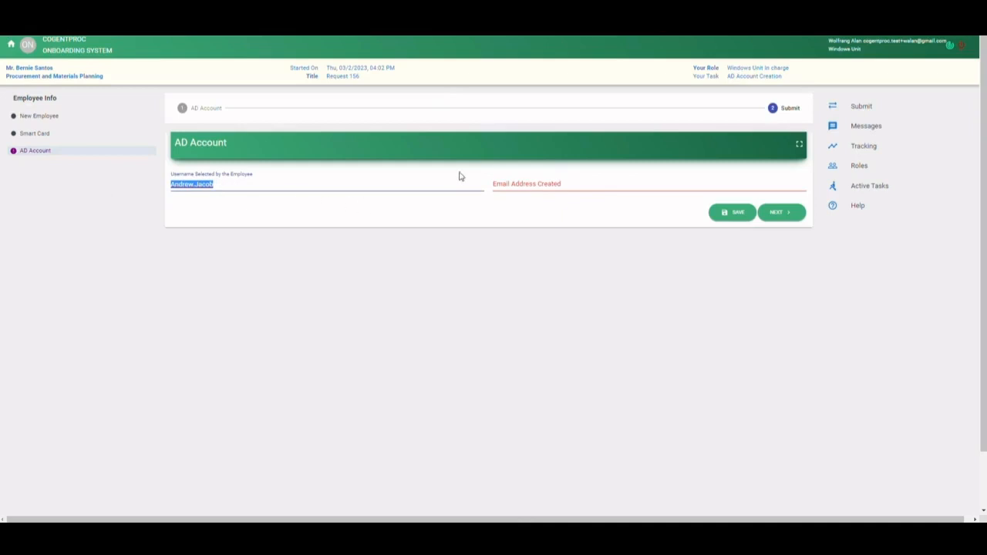
pyautogui.hotkey('ctrl', 'c')
pyautogui.click(539, 185)
pyautogui.hotkey('ctrl', 'v')
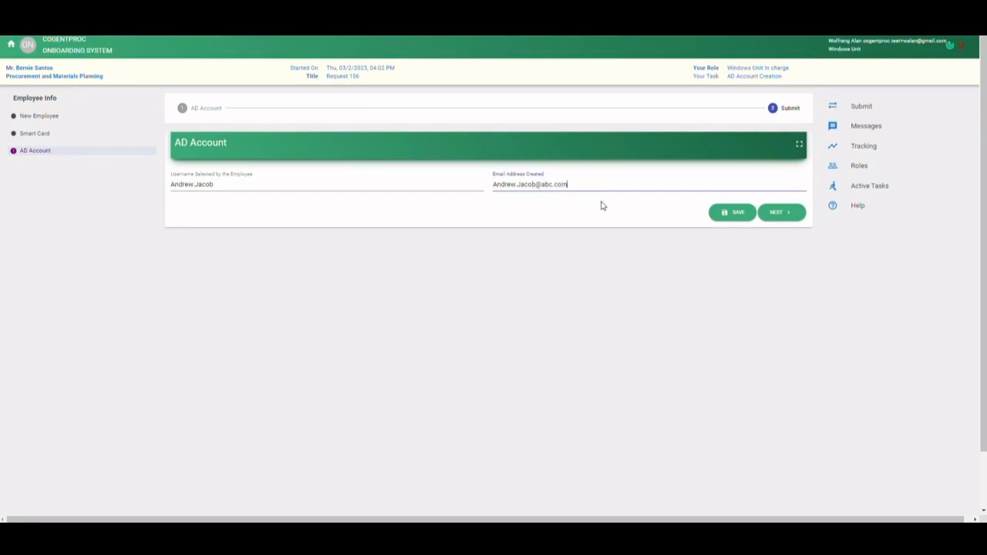
pyautogui.click(780, 214)
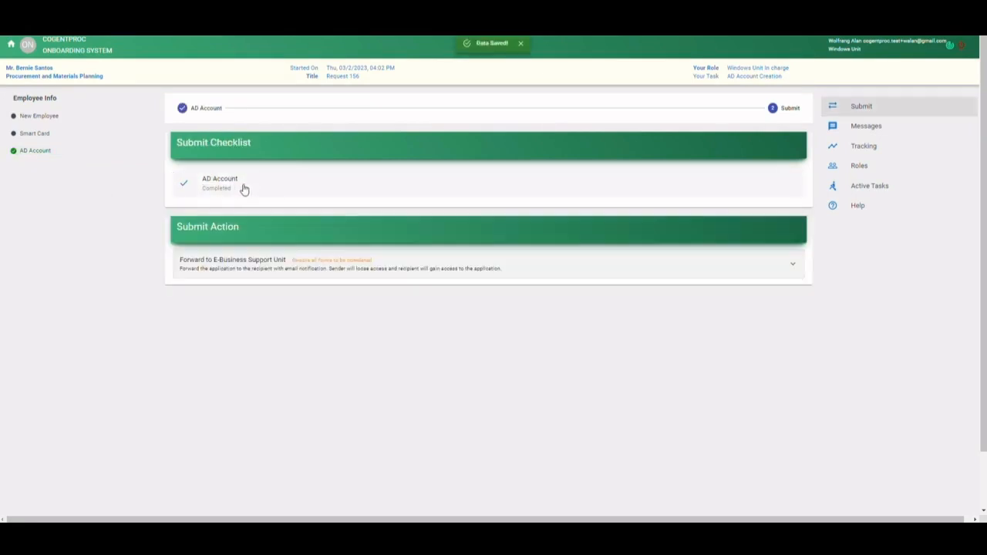
# - Recheck the completed AD Account form, and confirm the Forward to E-Business Support Unit action for the request
pyautogui.click(231, 189)
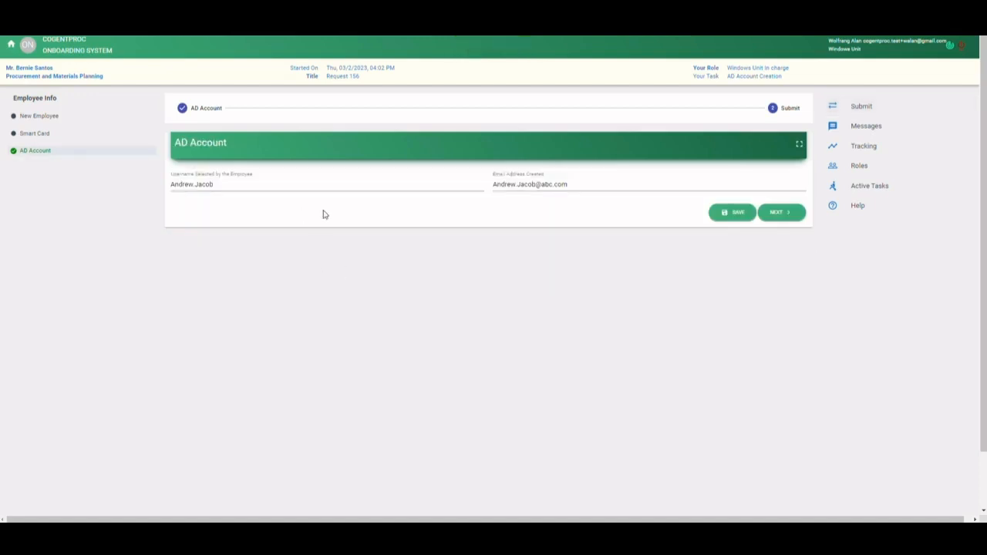
pyautogui.click(774, 213)
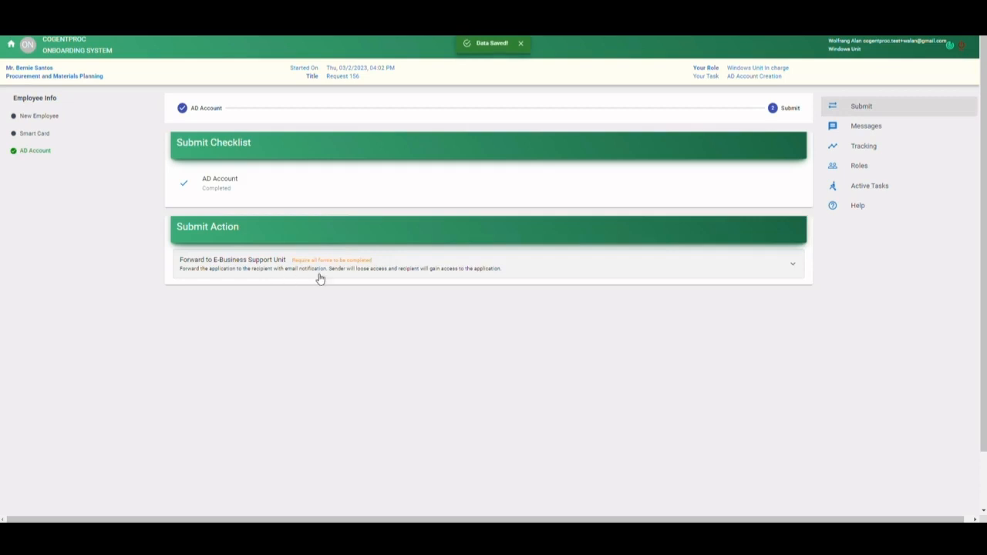
pyautogui.click(449, 273)
pyautogui.scroll(-1, 342, 274)
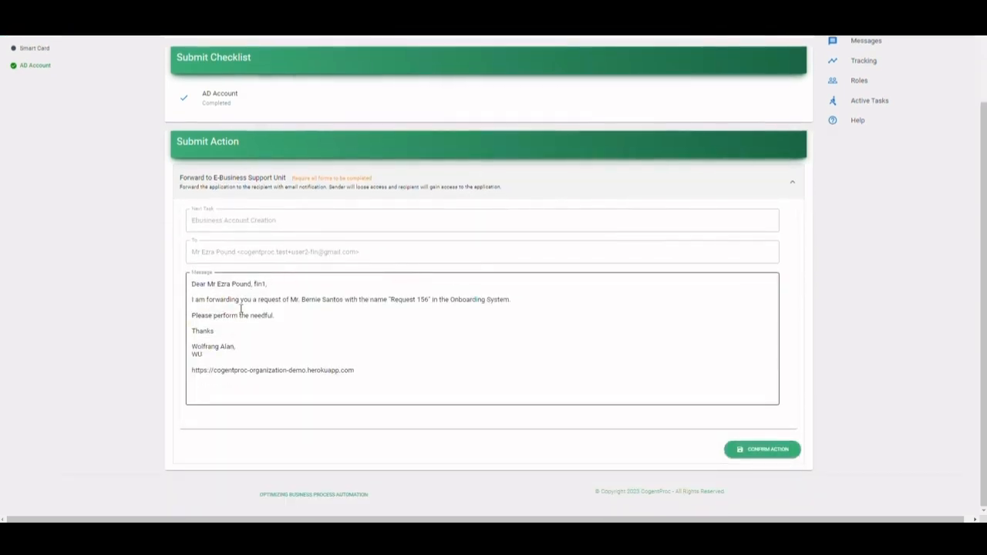
pyautogui.click(775, 451)
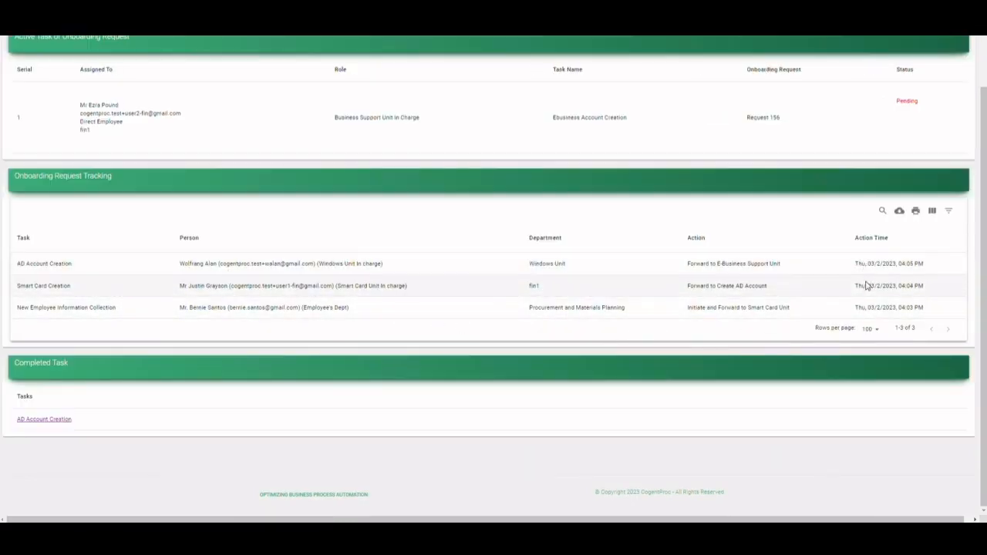
# - Log out of the Windows Unit in charge's account
pyautogui.scroll(1, 871, 304)
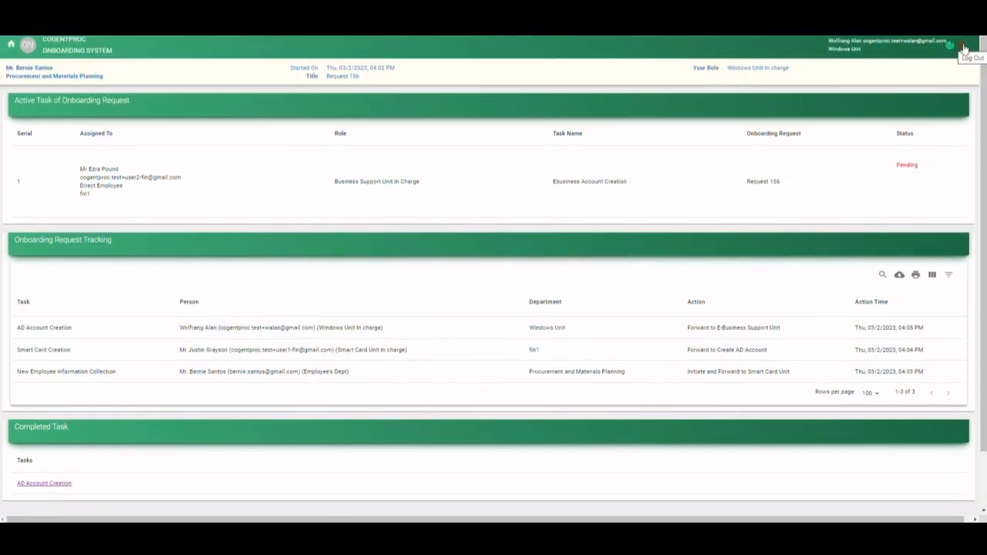
pyautogui.click(964, 48)
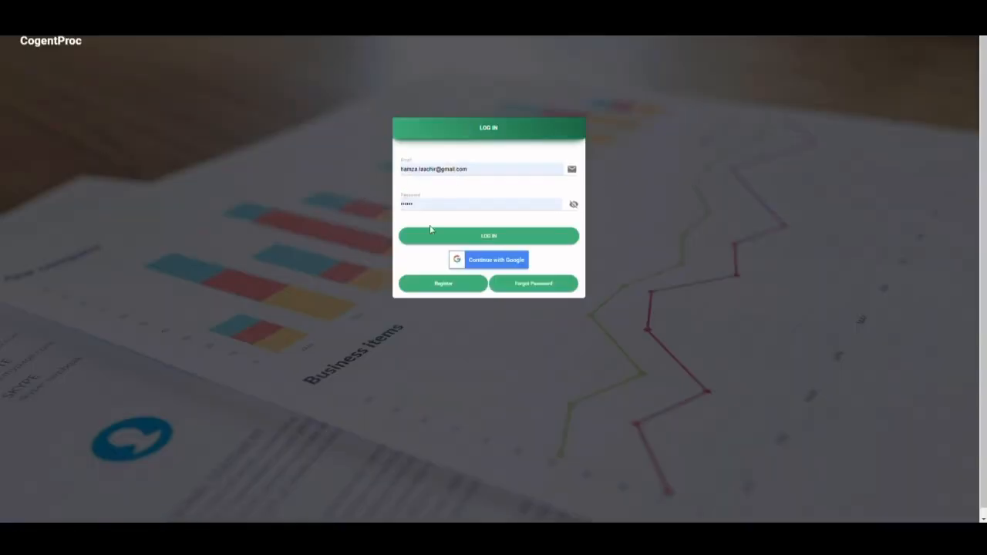
pyautogui.click(492, 166)
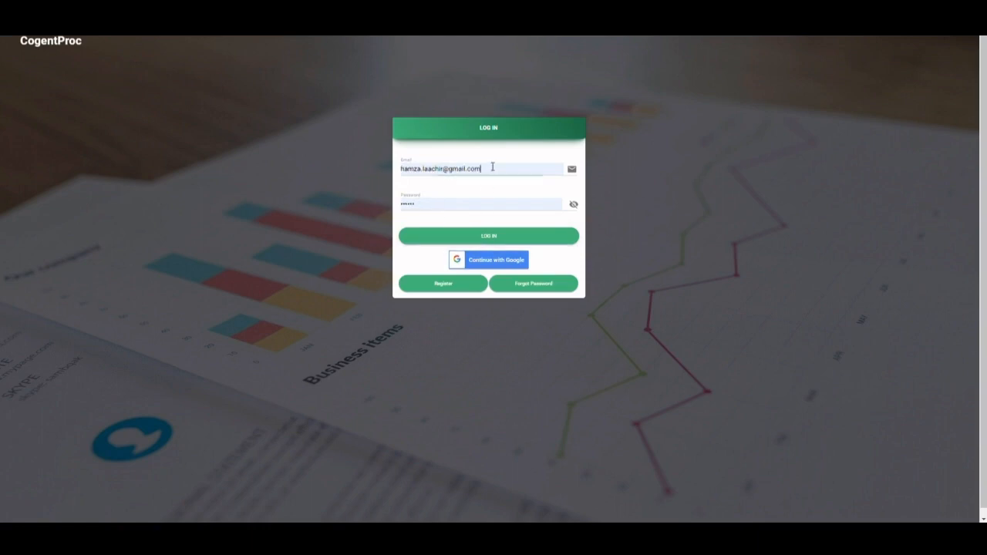
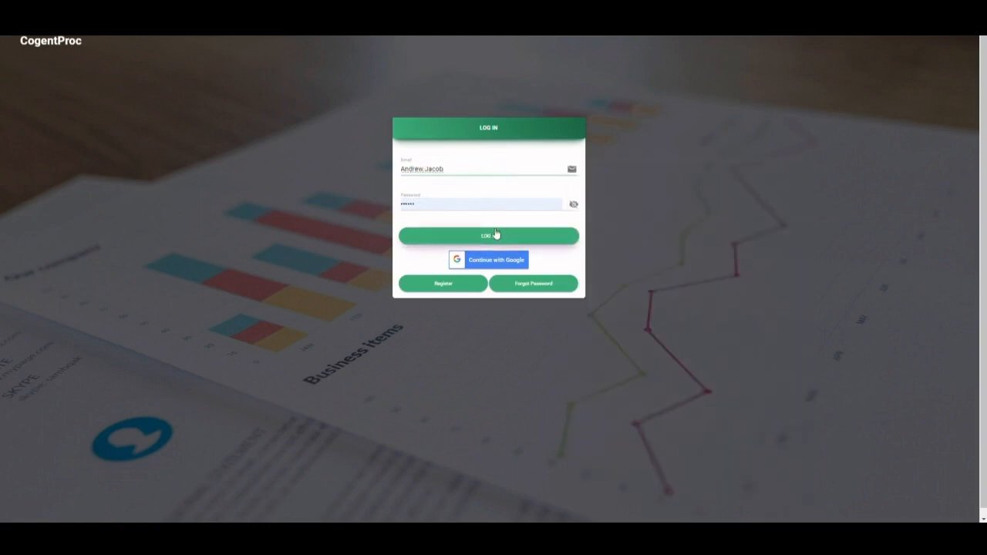
pyautogui.hotkey('ctrl', 'a')
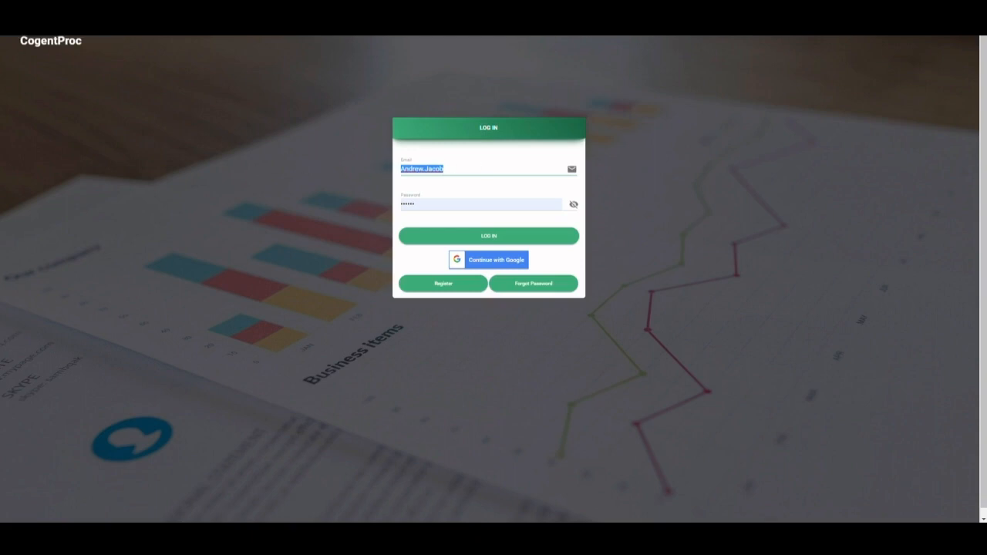
pyautogui.press('F5')
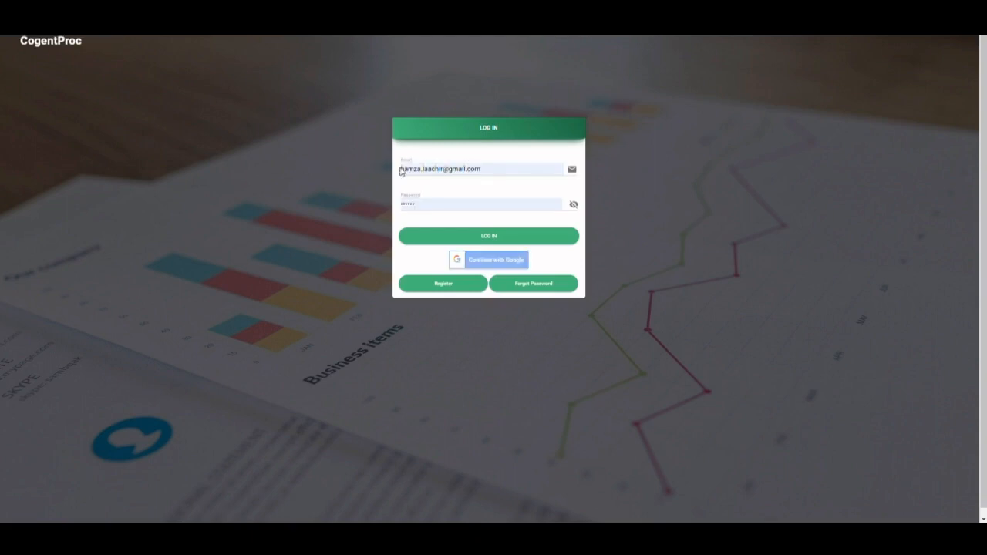
# - Log in as the request's initiator using the saved Gmail login
pyautogui.doubleClick(506, 170)
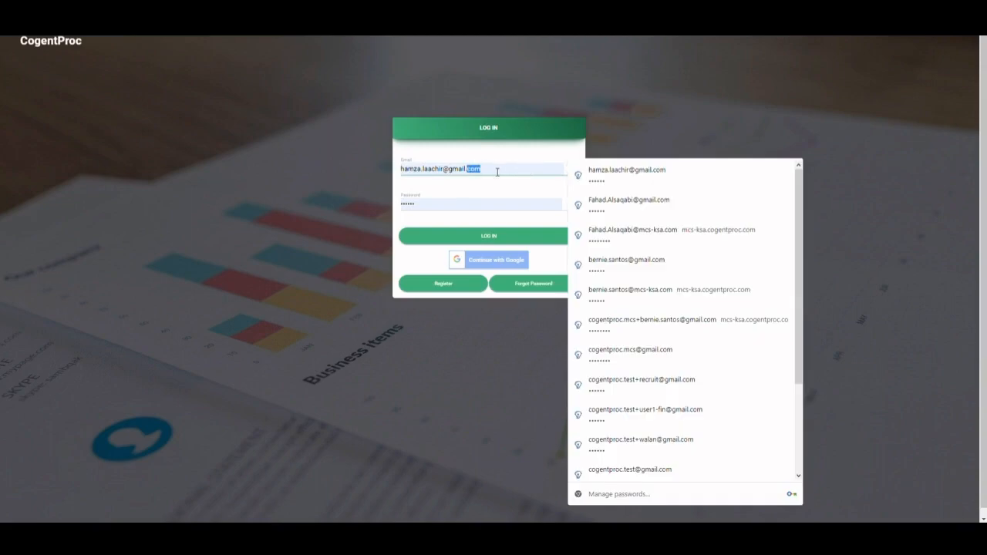
pyautogui.hotkey('ctrl', 'a')
pyautogui.write('be')
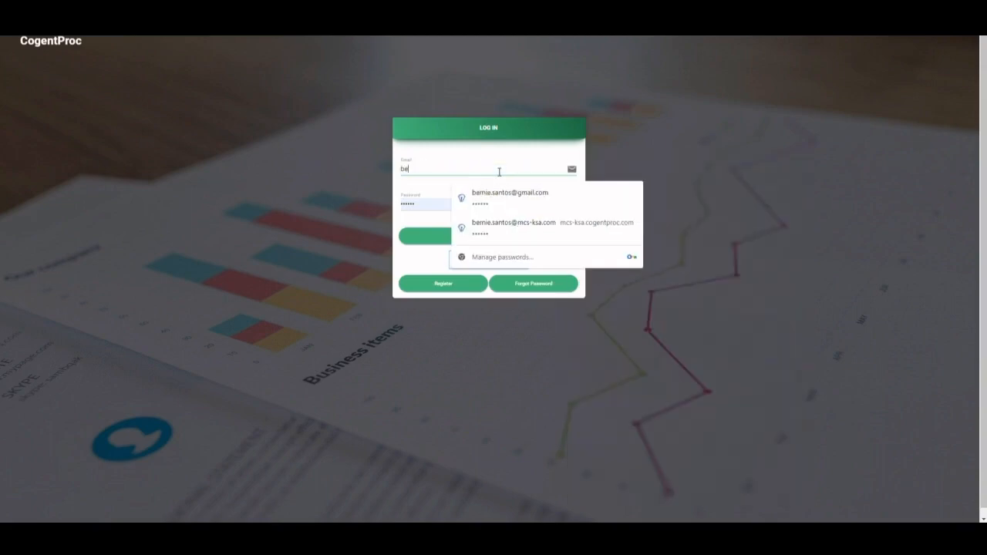
pyautogui.click(505, 198)
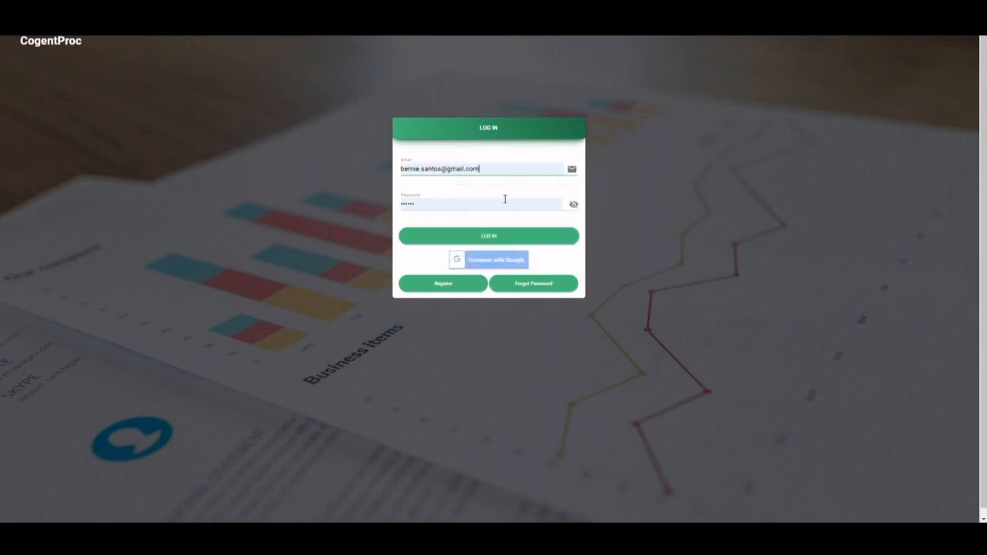
pyautogui.click(513, 238)
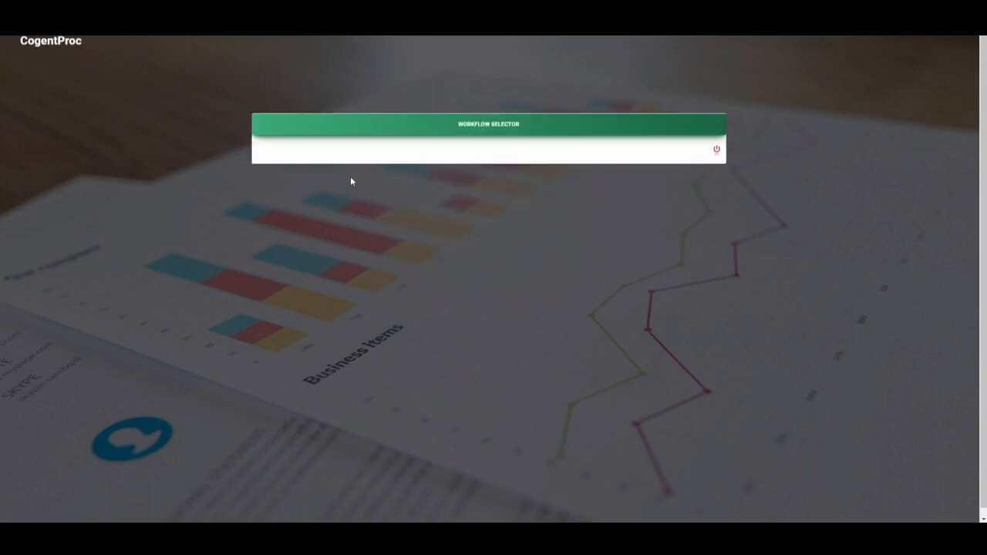
# - Open the Onboarding System and view the status and tracking of the active Ebusiness Account Creation request
pyautogui.click(644, 187)
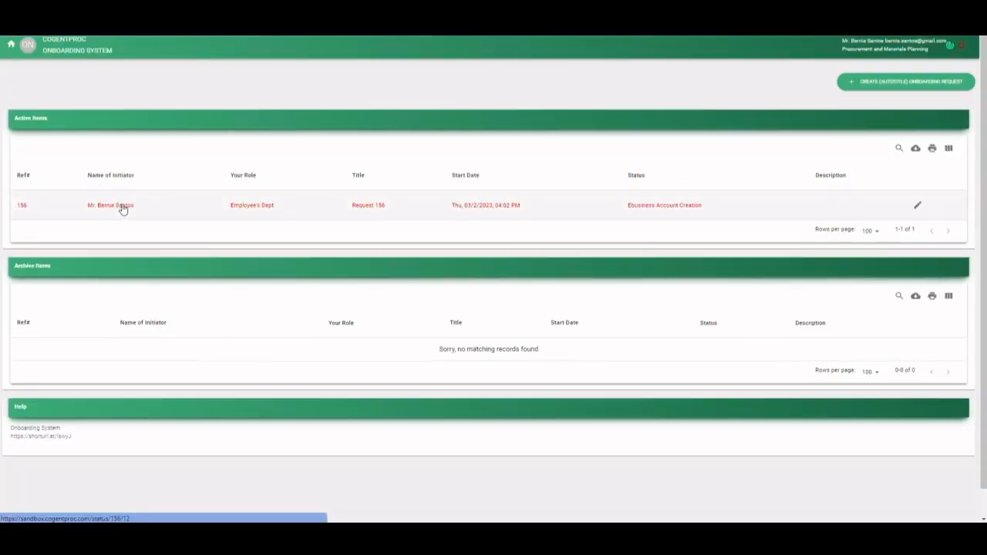
pyautogui.click(122, 209)
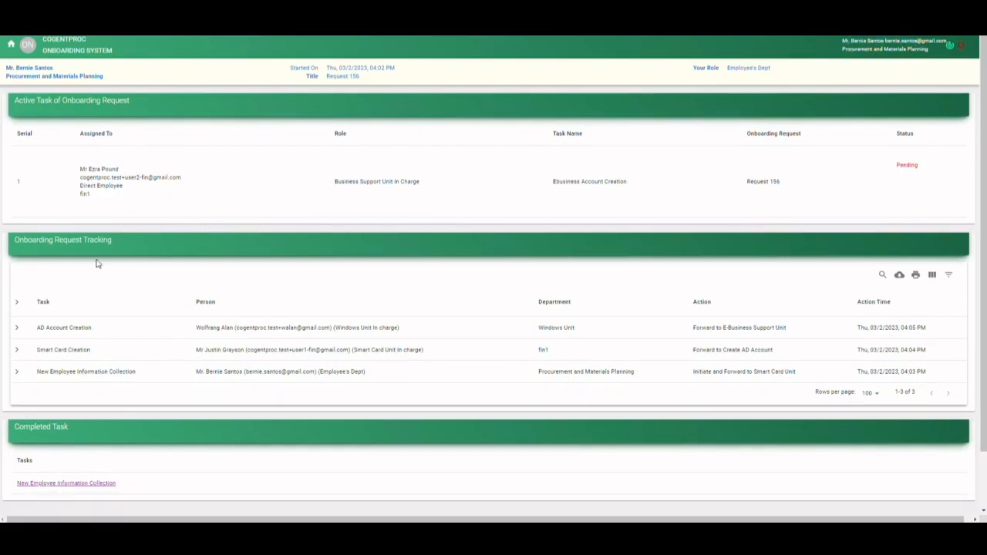
# - Log in with the e-mail of the pending task's Business Support Unit in Charge and open Request 156 in the Onboarding System
pyautogui.tripleClick(148, 178)
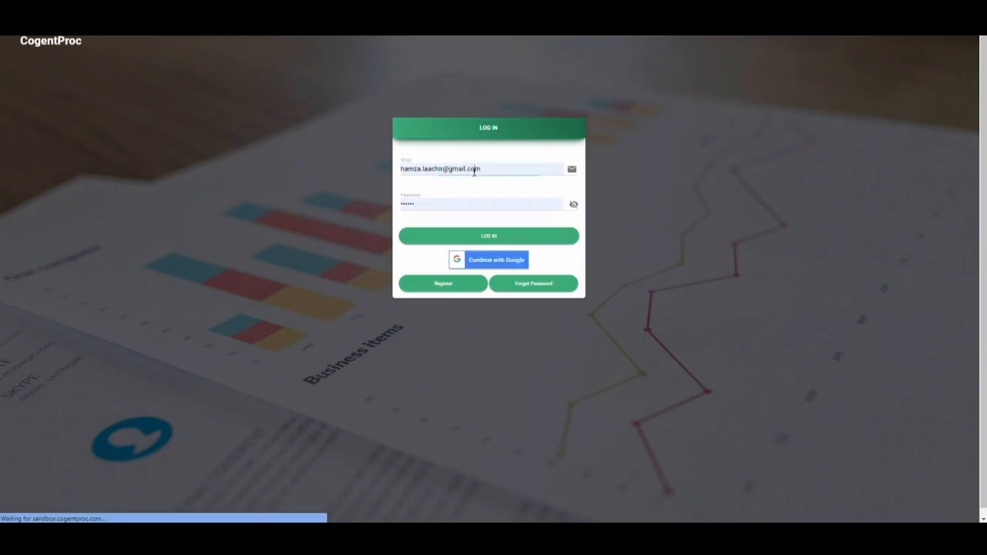
pyautogui.tripleClick(473, 170)
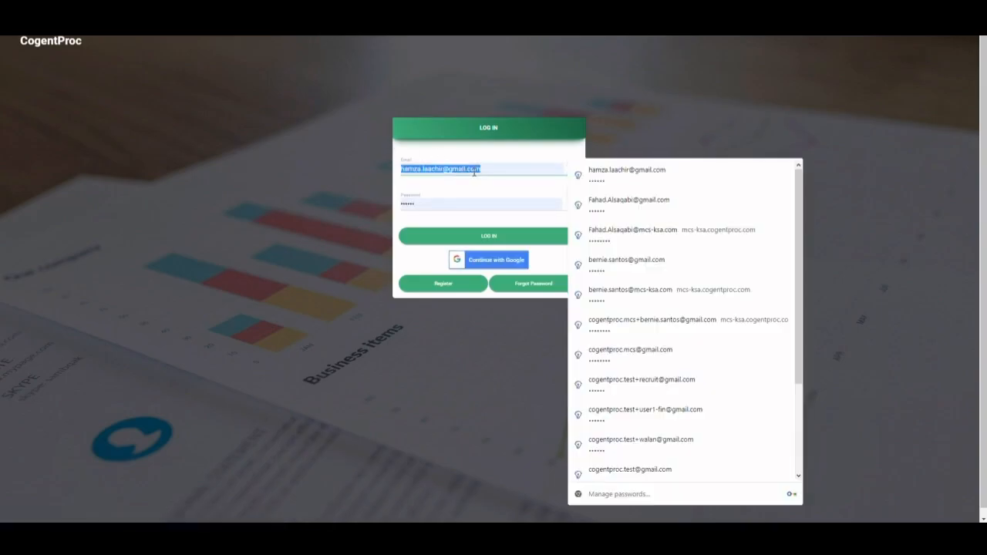
pyautogui.hotkey('ctrl', 'v')
pyautogui.click(529, 235)
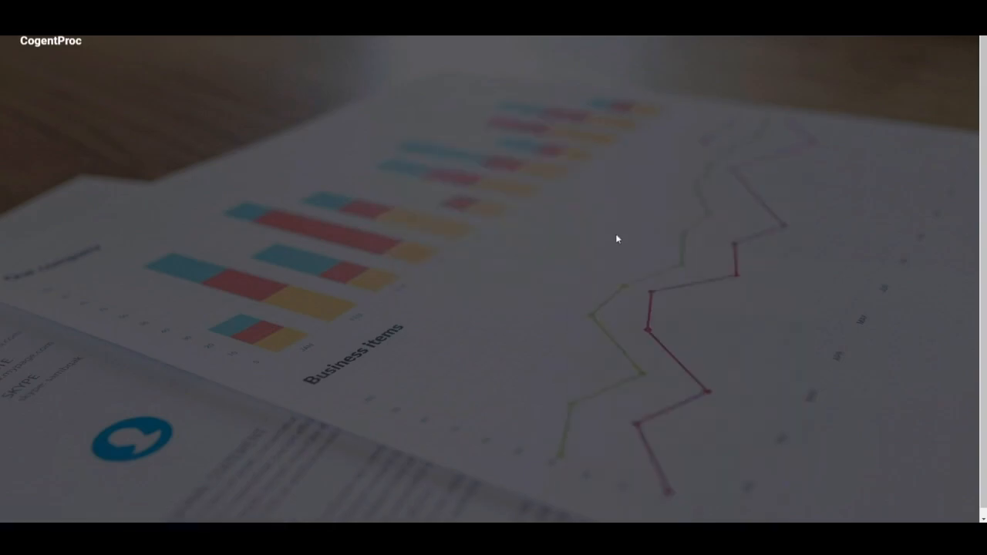
pyautogui.click(634, 177)
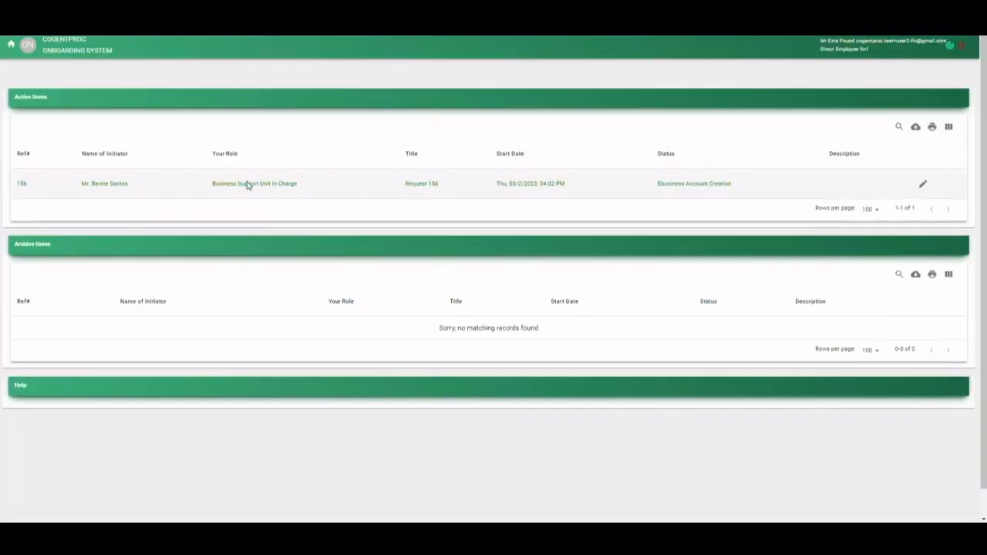
pyautogui.click(247, 185)
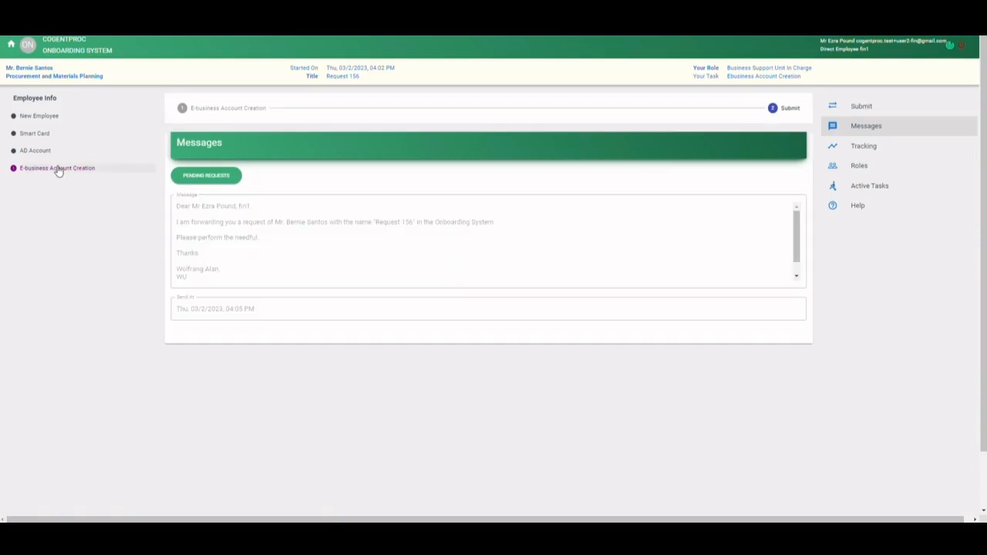
# - Complete the E-business Account Creation form with account created set to Yes and the created ID, saving it and proceeding to submission
pyautogui.click(82, 170)
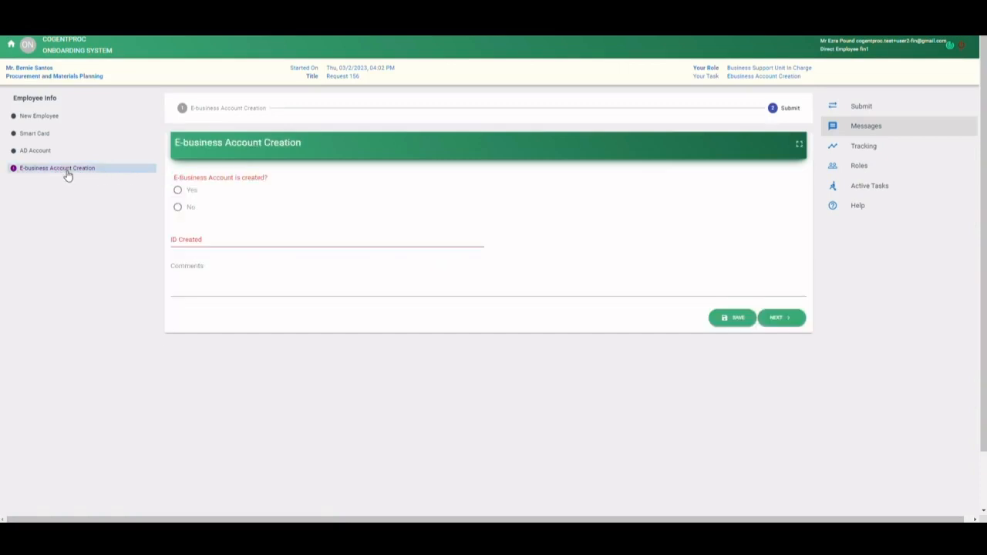
pyautogui.click(178, 190)
pyautogui.click(193, 236)
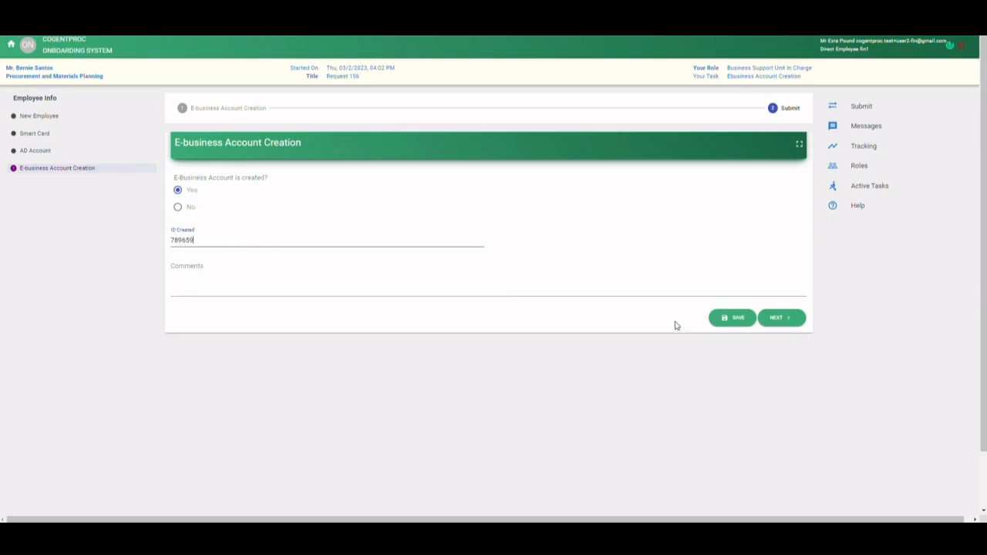
pyautogui.click(779, 322)
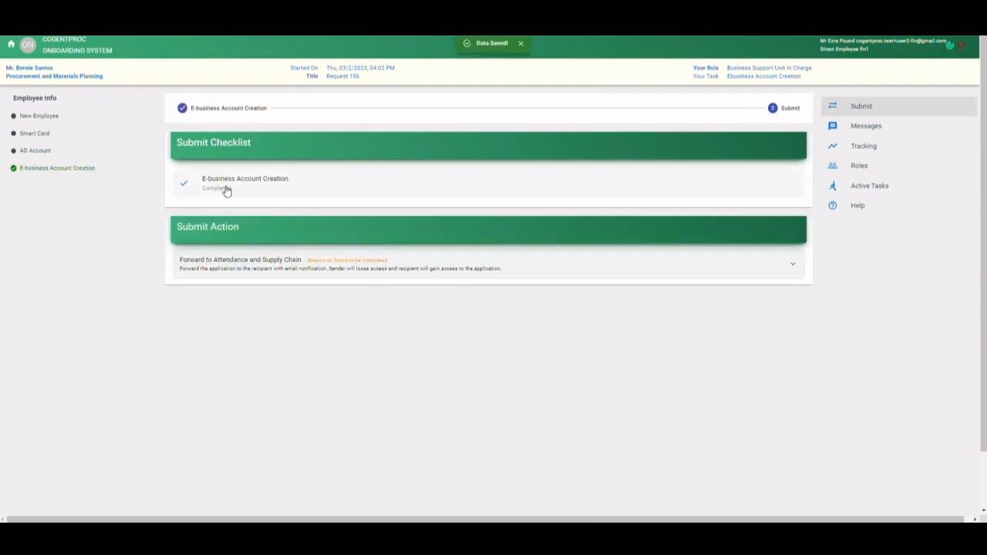
# - Reopen the completed E-business Account Creation form and examine its Comments field
pyautogui.click(226, 190)
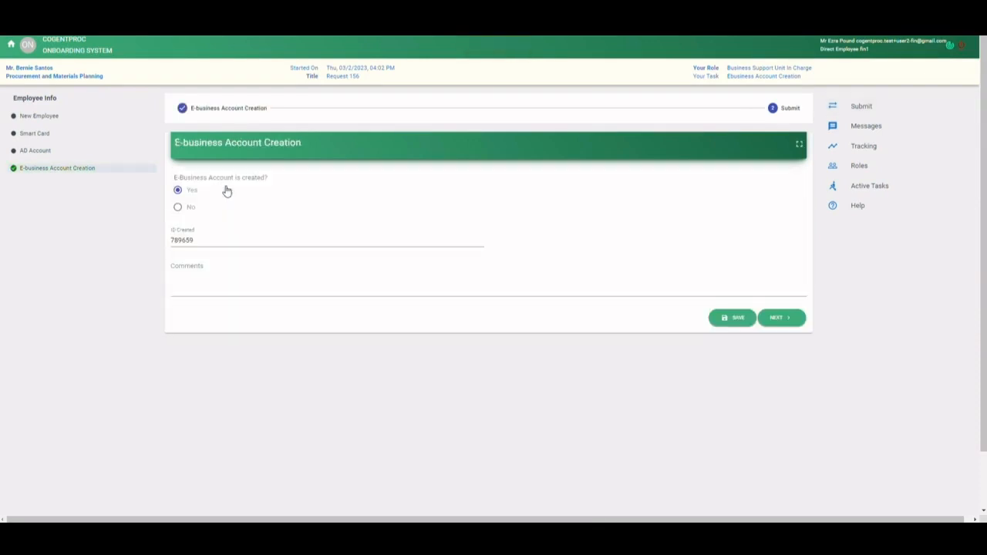
pyautogui.click(191, 267)
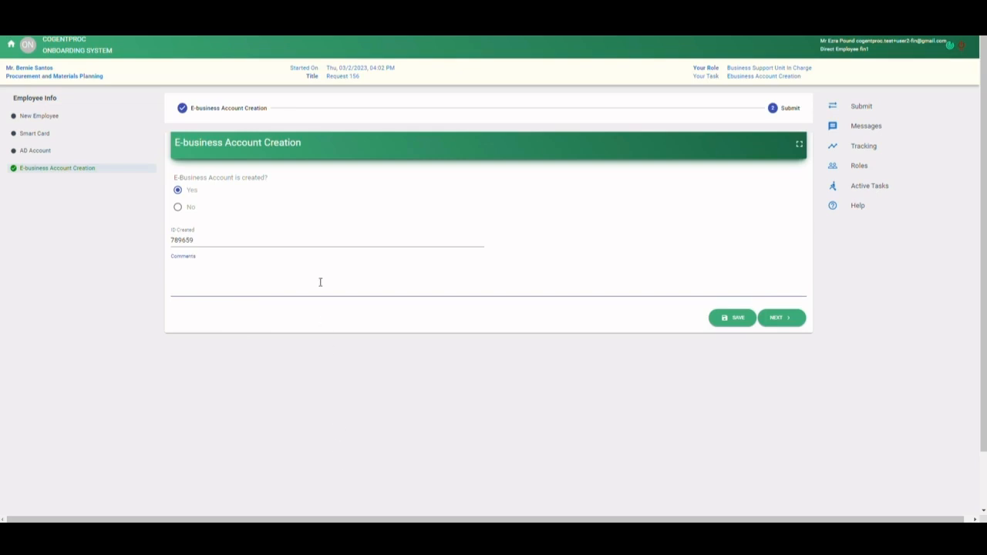
pyautogui.click(398, 309)
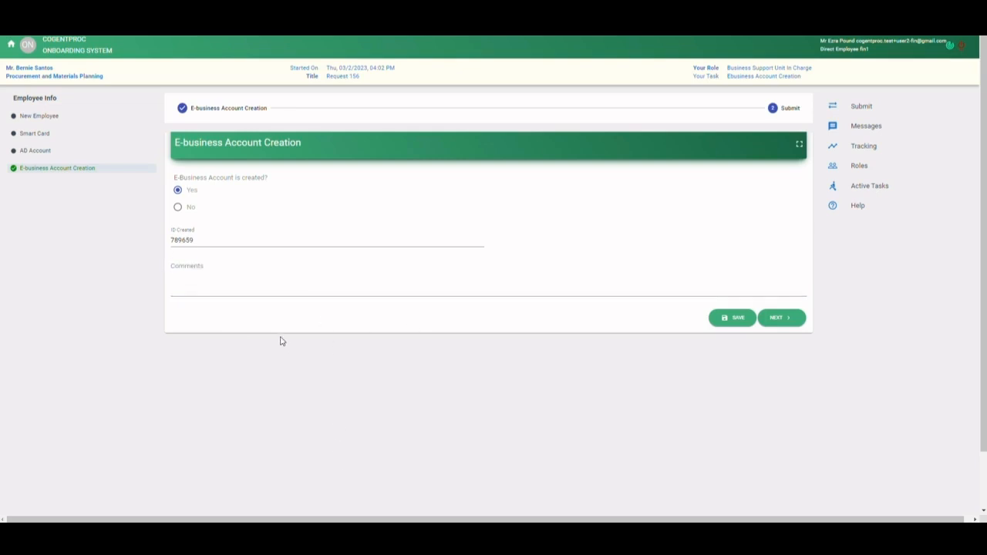
# - Switch to the Workflow Admin window and open the field list of the E-business Account Creation form
pyautogui.hotkey('alt', 'Tab')
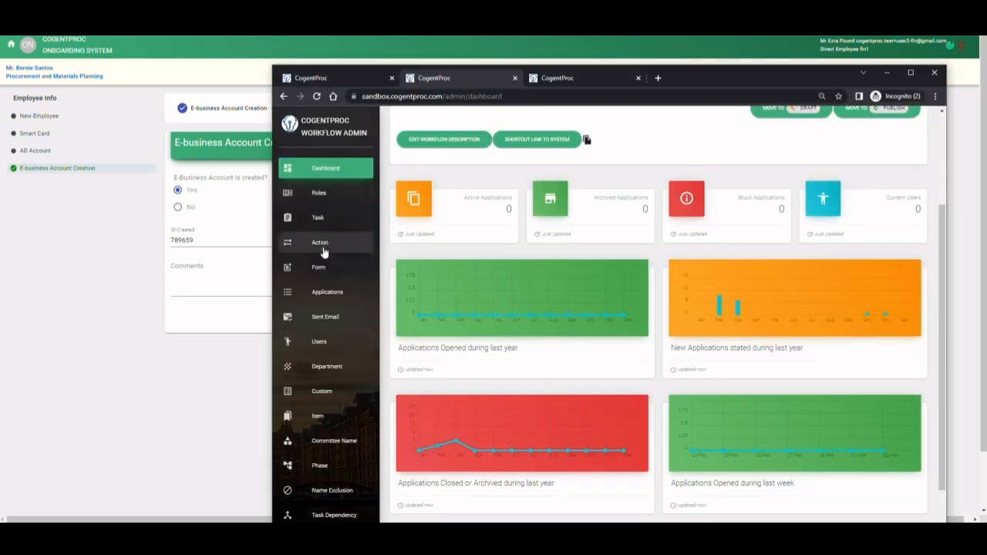
pyautogui.click(323, 272)
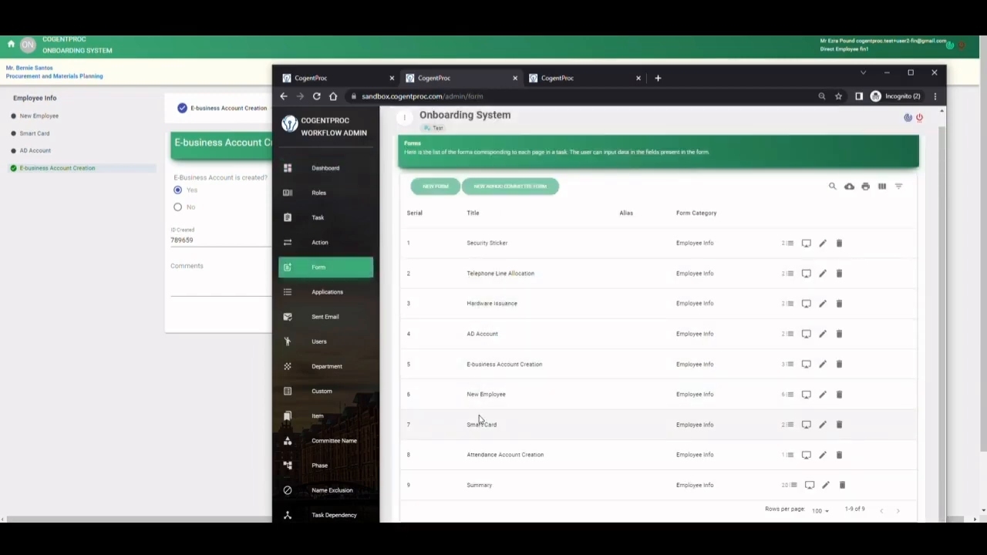
pyautogui.click(790, 366)
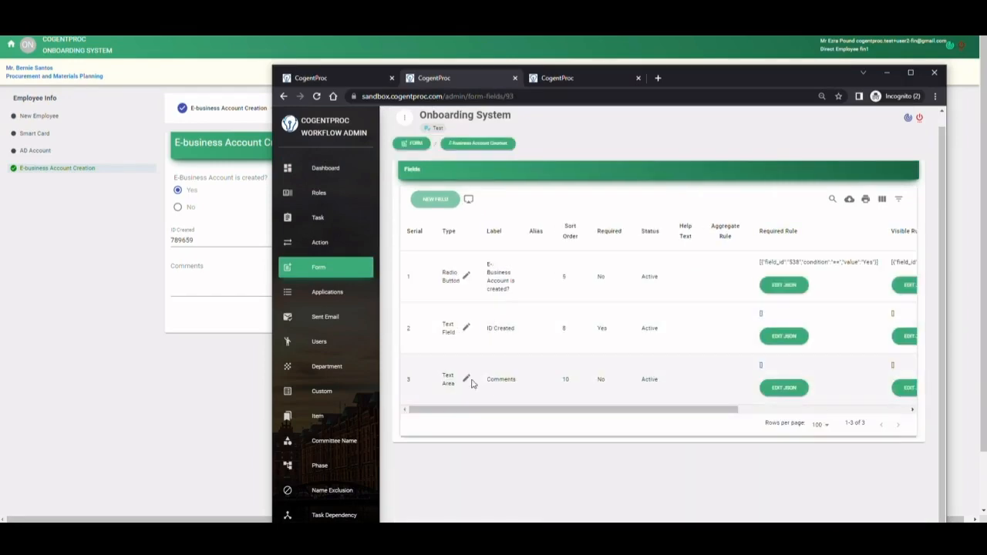
# - Rename the Comments text area's label as Additional Info, make the field required, and save it
pyautogui.click(466, 378)
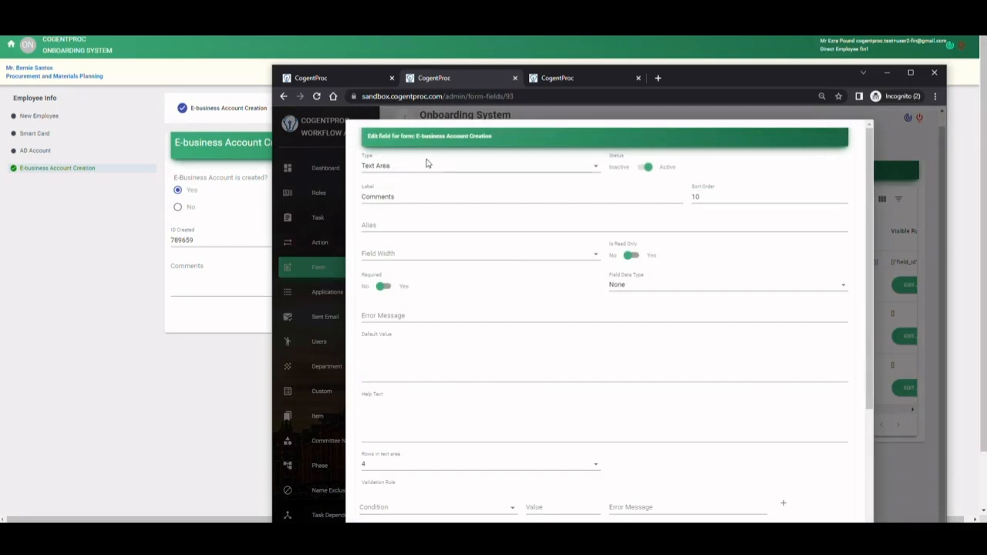
pyautogui.doubleClick(427, 192)
pyautogui.click(427, 193)
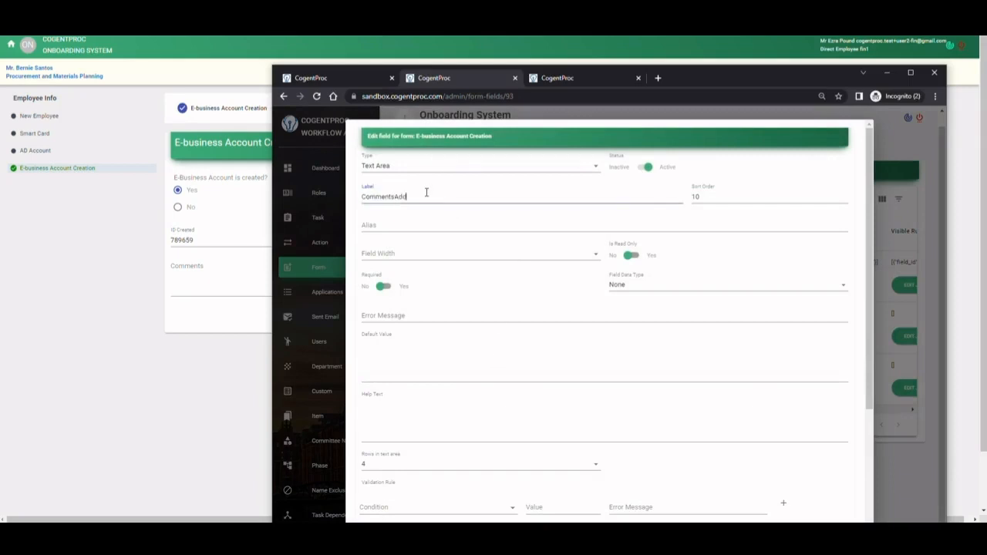
pyautogui.write('Additional Info')
pyautogui.keyDown('shift'); pyautogui.click(426, 196); pyautogui.keyUp('shift')
pyautogui.press('BackSpace')
pyautogui.click(384, 286)
pyautogui.scroll(-3, 540, 274)
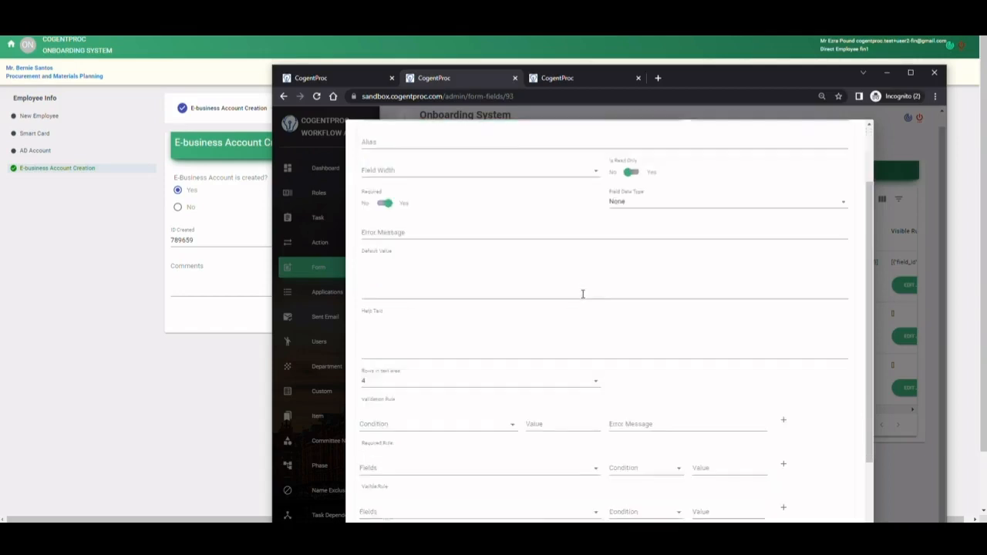
pyautogui.doubleClick(702, 72)
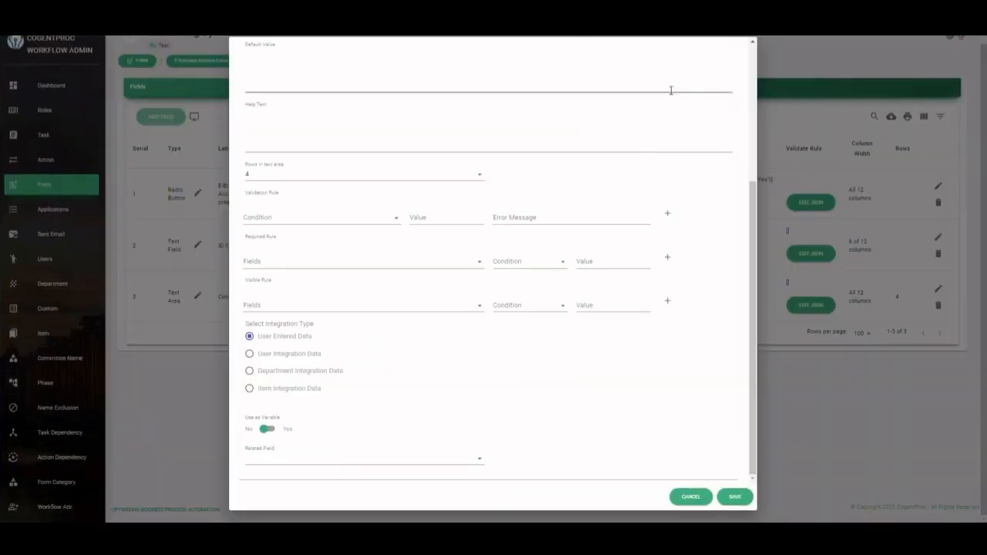
pyautogui.click(737, 498)
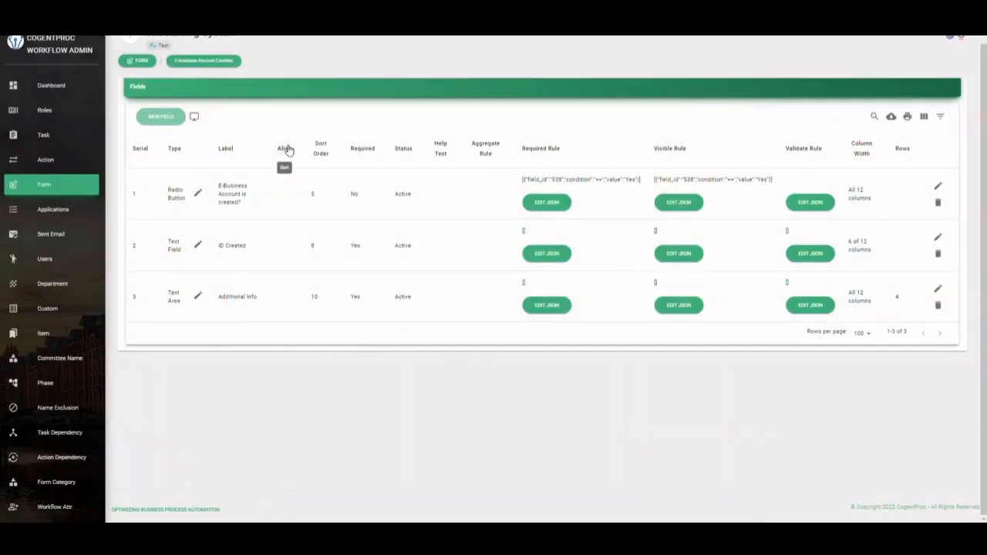
# - Return to the request's E-business Account Creation form, fill in Additional Info beginning "The account is created with following details", and save it
pyautogui.press('super+Down')
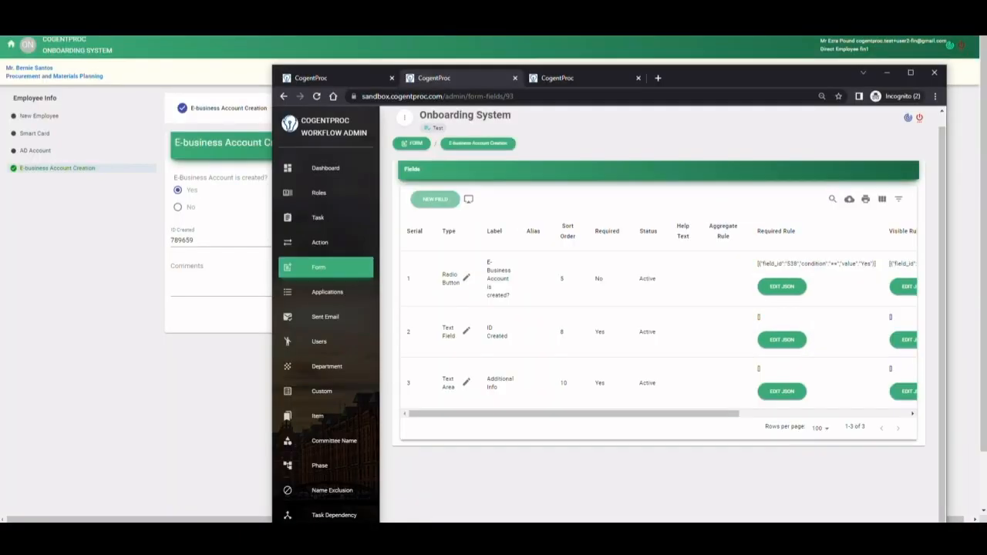
pyautogui.click(114, 275)
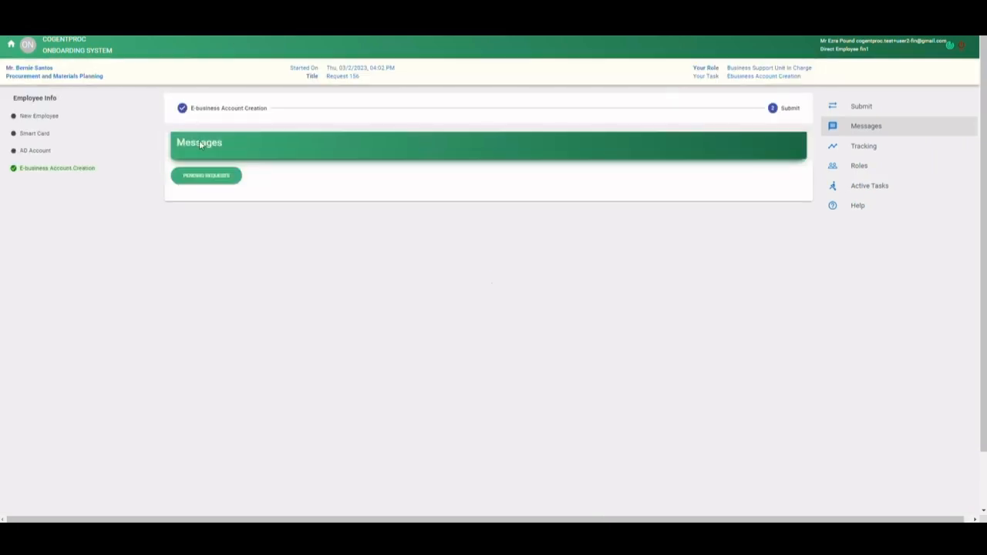
pyautogui.click(77, 169)
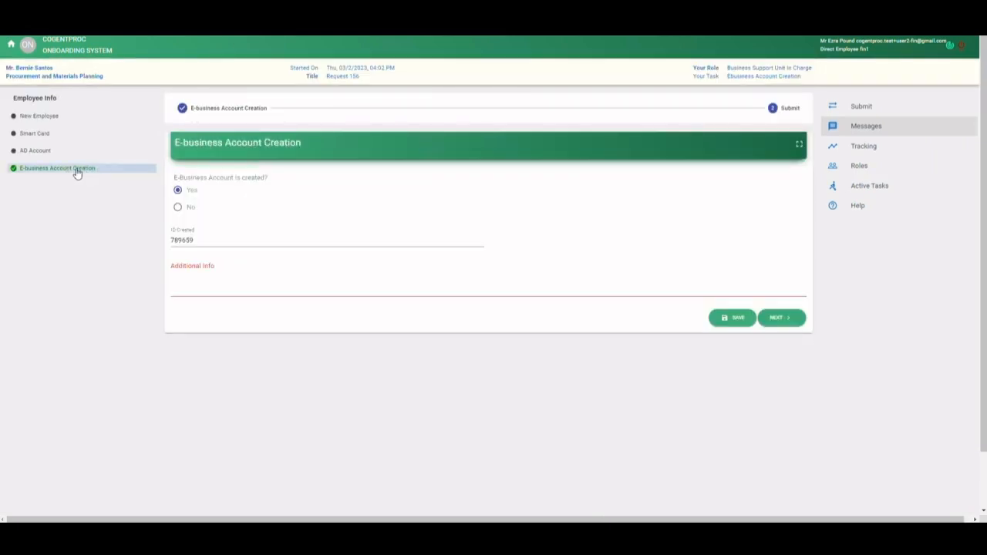
pyautogui.click(194, 285)
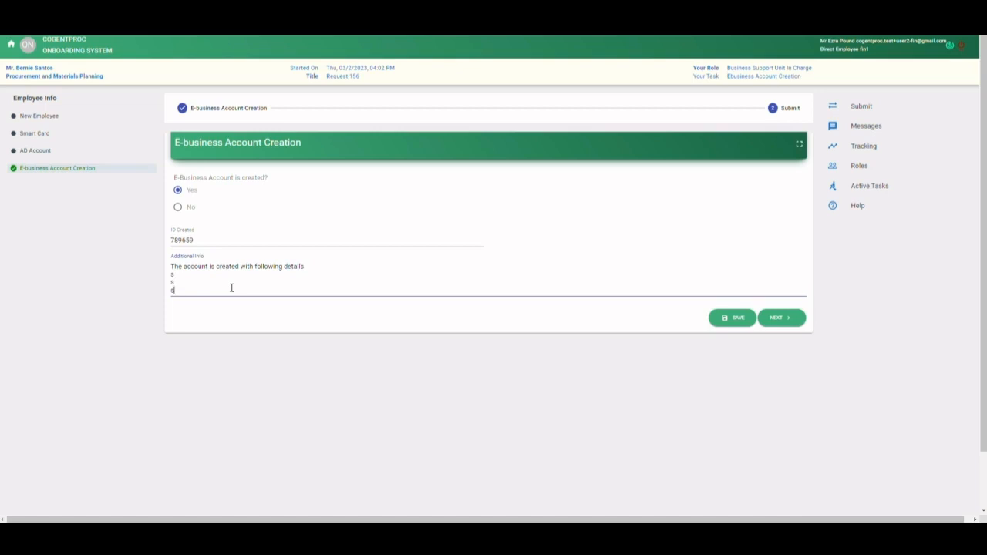
pyautogui.click(785, 322)
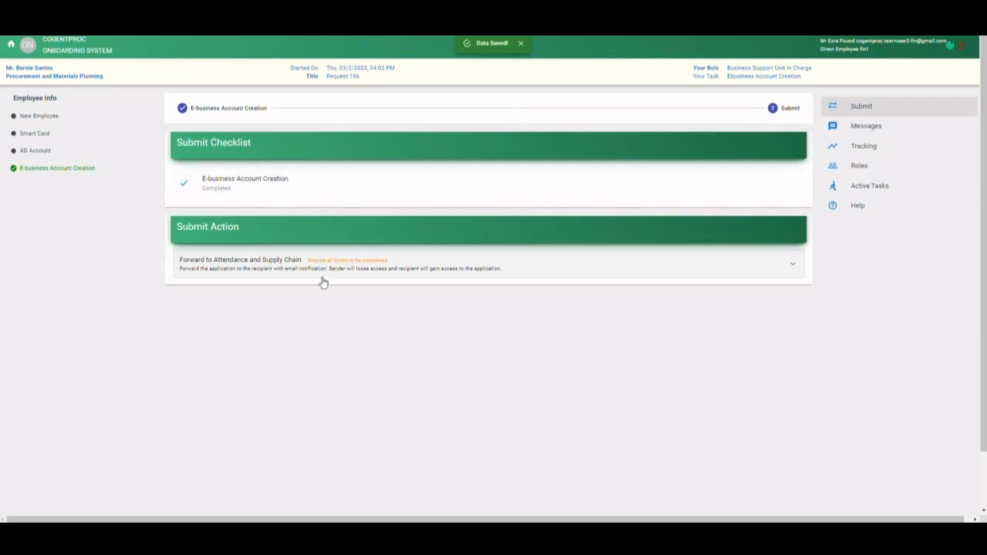
# - Expand the Forward to Attendance and Supply Chain action and review the recipients and messages of both next tasks
pyautogui.click(429, 270)
pyautogui.scroll(-10, 386, 297)
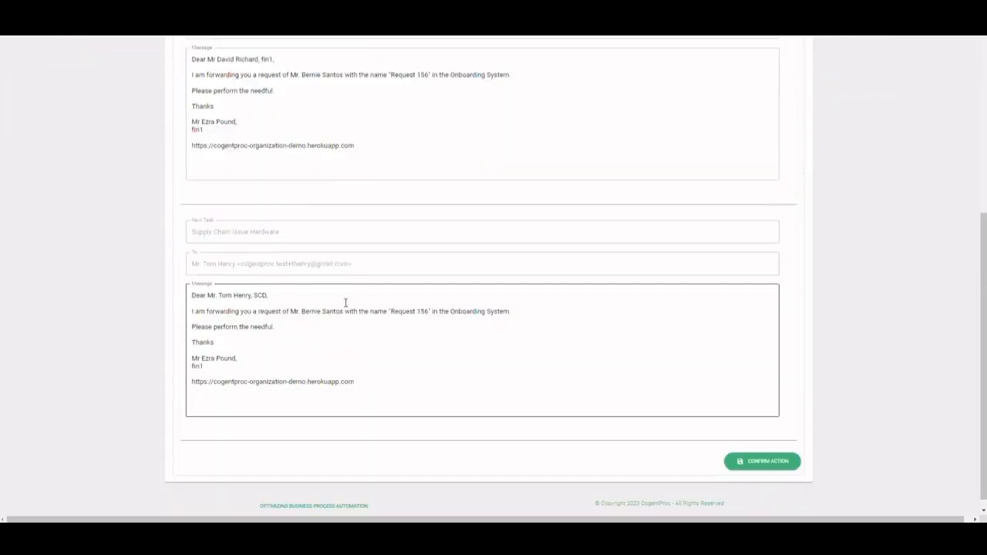
pyautogui.scroll(2, 266, 165)
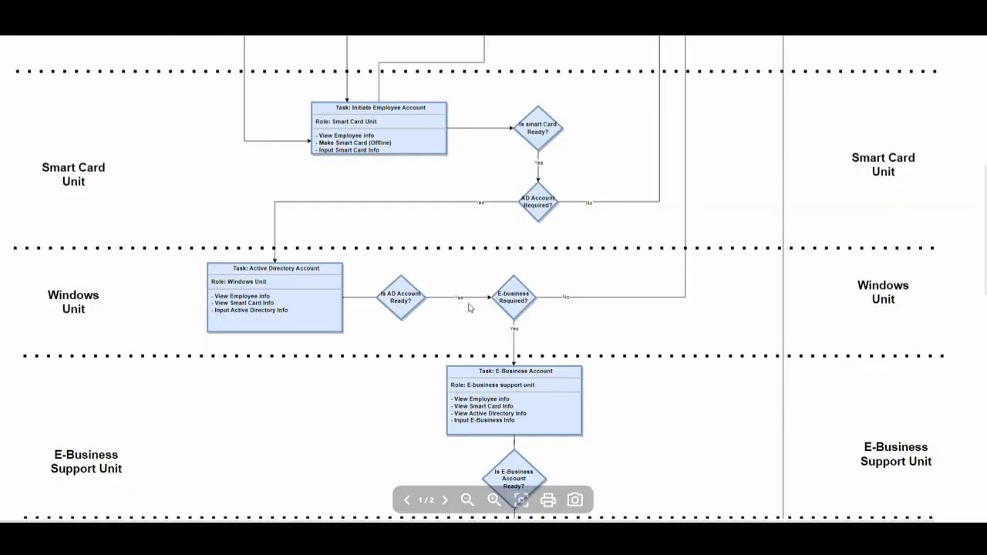
# - Examine the workflow diagram from the E-Business Account task through the parallel Supply Chain and Attendance Unit tasks
pyautogui.scroll(-2, 409, 281)
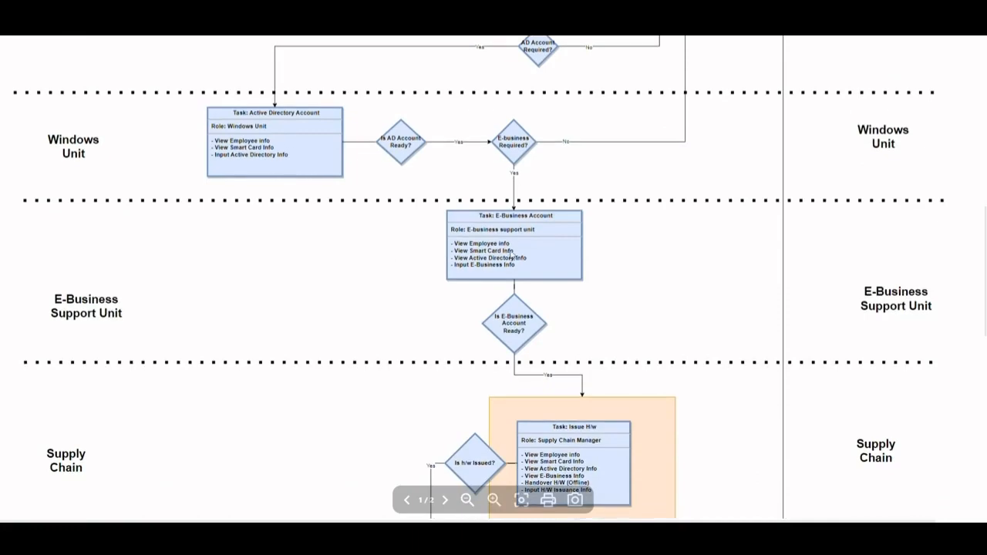
pyautogui.scroll(-3, 528, 250)
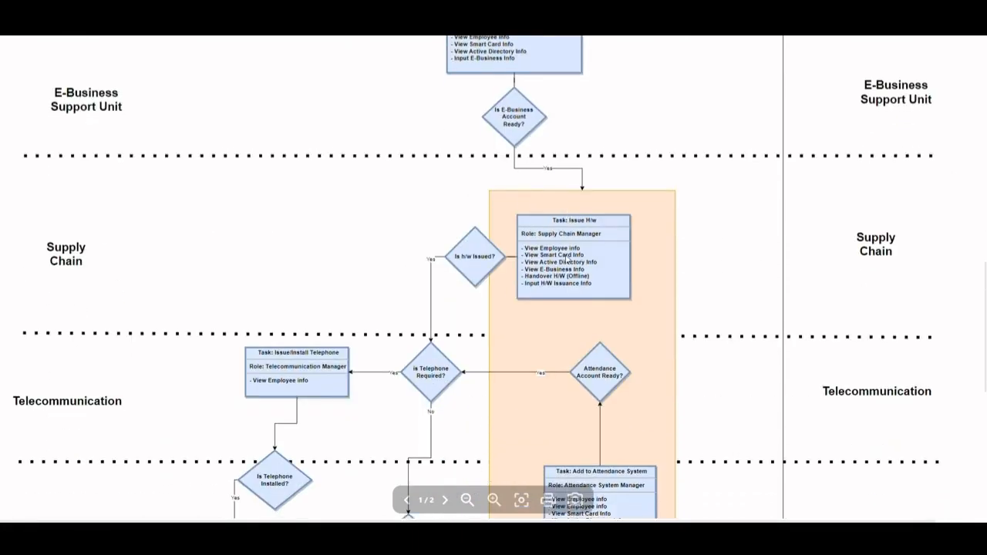
pyautogui.scroll(-3, 571, 247)
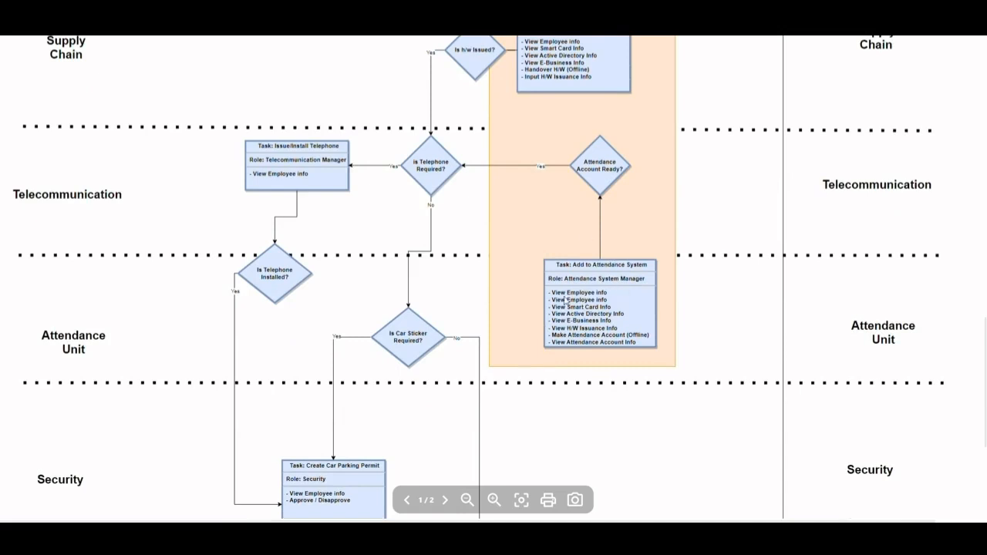
# - Return to the request and confirm the Forward to Attendance and Supply Chain action
pyautogui.hotkey('alt', 'Tab')
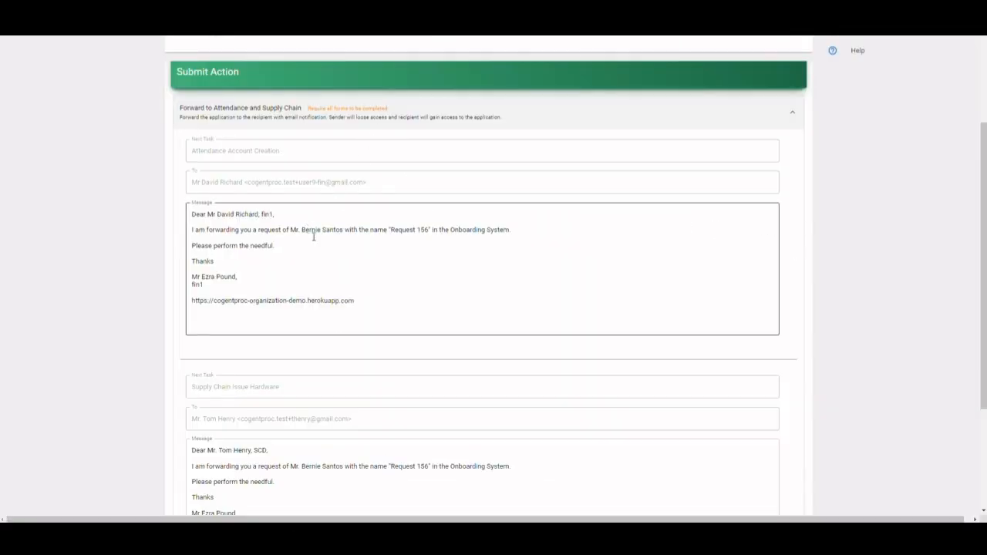
pyautogui.scroll(-3, 681, 400)
pyautogui.click(766, 451)
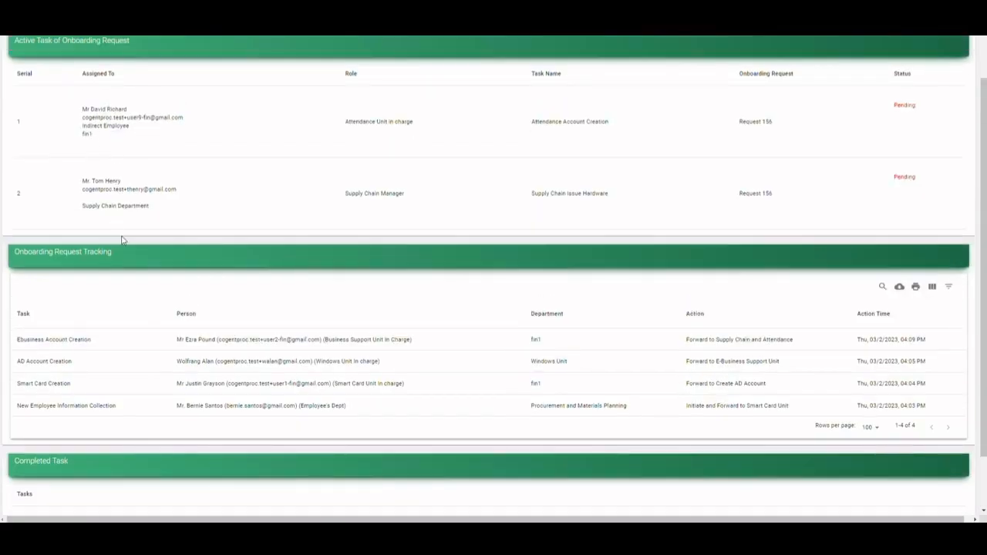
# - Review the assignee roles of the request's two active tasks
pyautogui.moveTo(350, 121); pyautogui.dragTo(414, 123)
pyautogui.moveTo(345, 198); pyautogui.dragTo(414, 201)
pyautogui.click(81, 153)
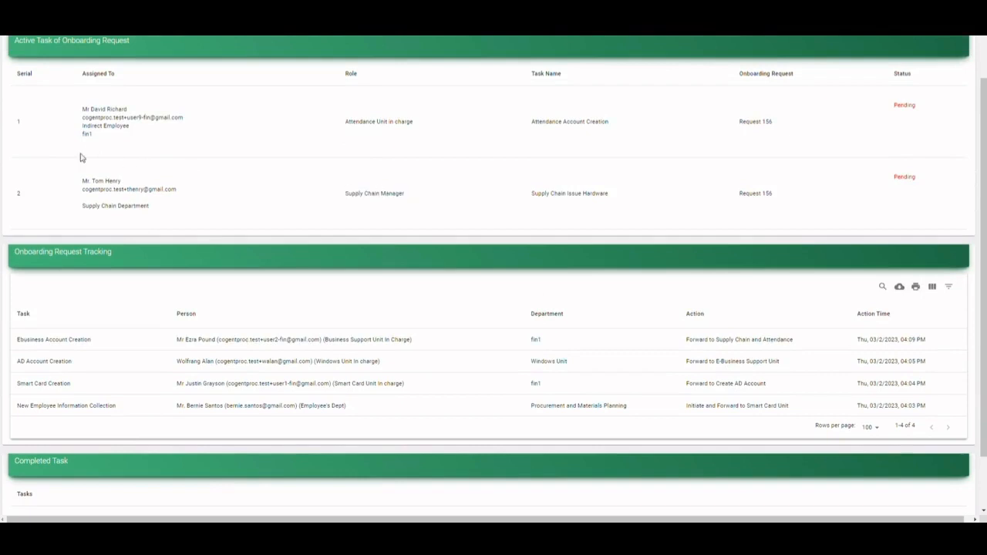
# - Log in with the e-mail of the Supply Chain Manager assigned to the hardware issue task, and open the Onboarding System
pyautogui.tripleClick(139, 189)
pyautogui.scroll(2, 817, 158)
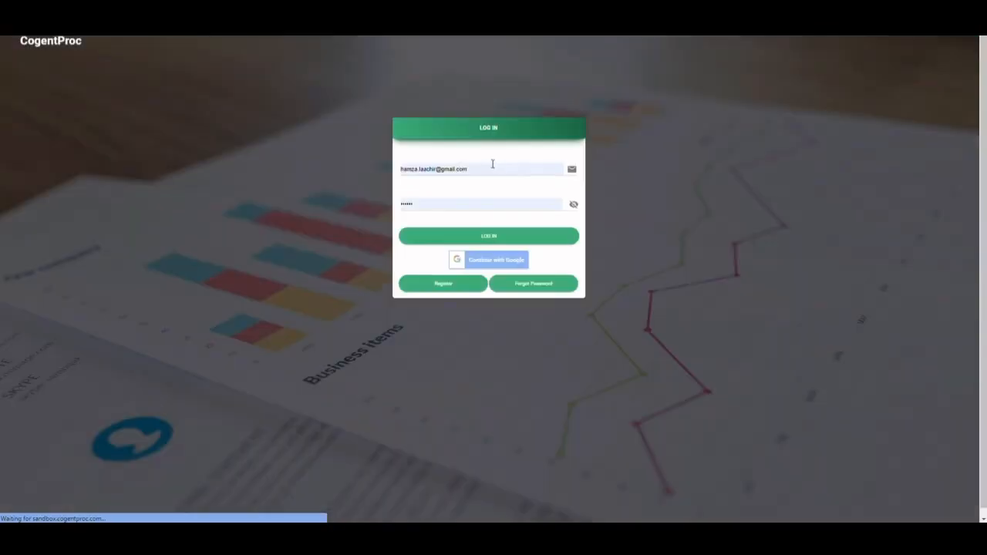
pyautogui.tripleClick(481, 167)
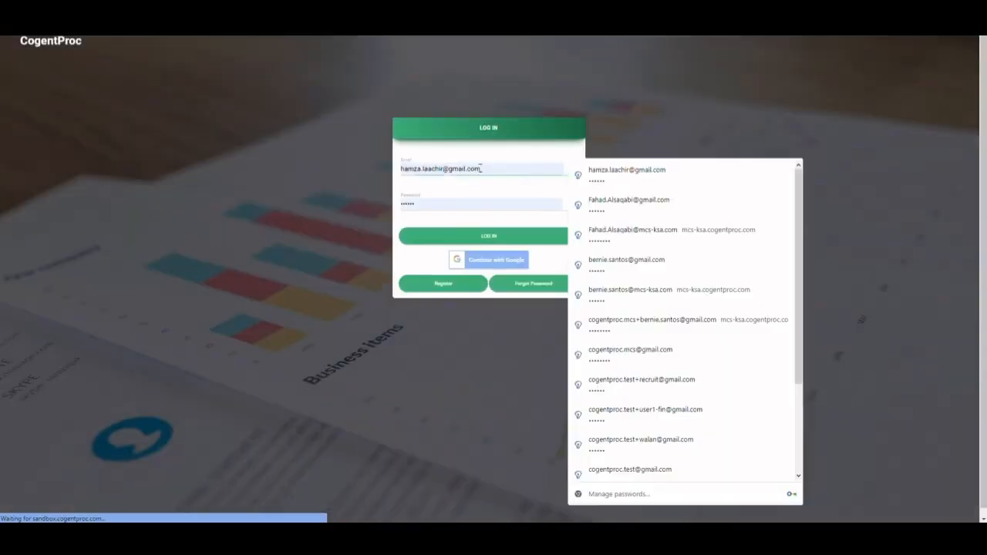
pyautogui.hotkey('ctrl', 'v')
pyautogui.click(531, 237)
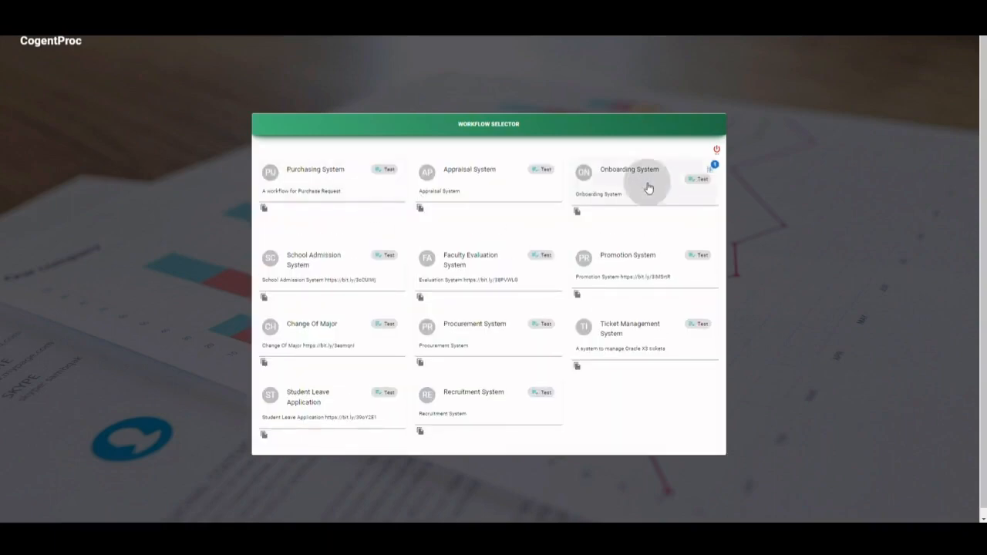
pyautogui.click(647, 190)
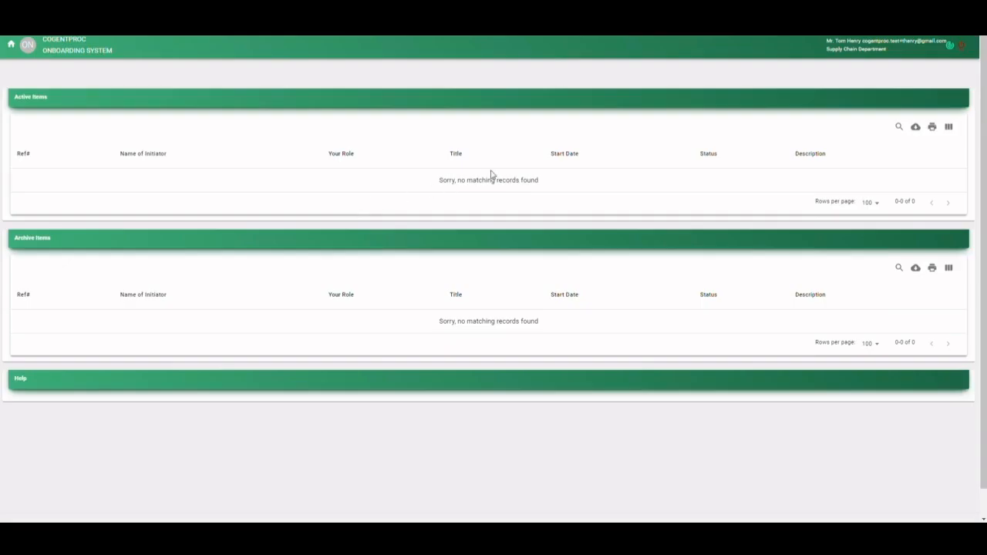
# - Open the active request's Hardware Issuance form, check PC, Laptop, External Hard disk and Scanner, set Hardware Issued to Yes, and save it
pyautogui.click(124, 188)
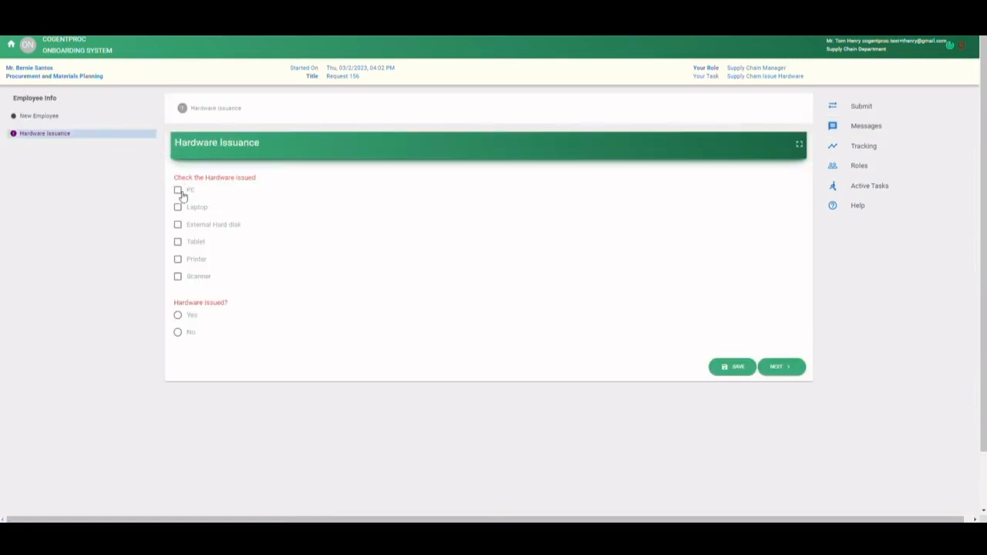
pyautogui.click(177, 190)
pyautogui.click(178, 208)
pyautogui.click(178, 225)
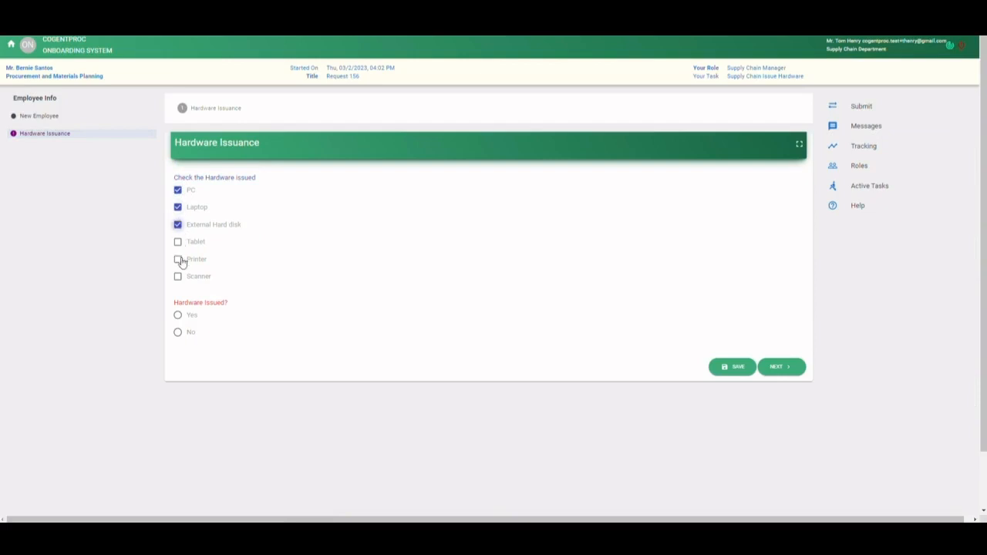
pyautogui.click(178, 277)
pyautogui.click(178, 316)
pyautogui.click(786, 367)
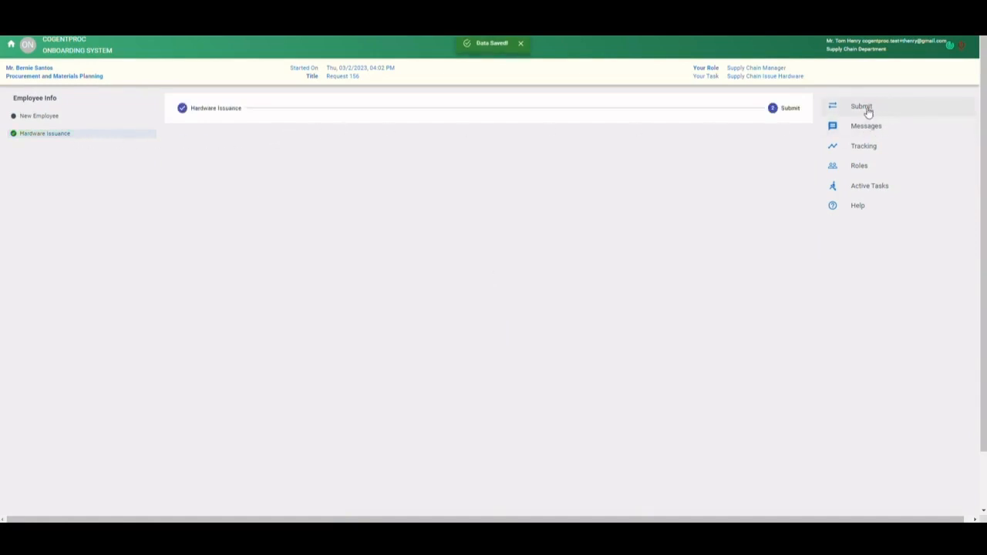
# - Open the request's submission and review the Forward to HR-On Boarding Unit Approval from Supply Chain action with its recipient and message
pyautogui.click(856, 111)
pyautogui.click(270, 259)
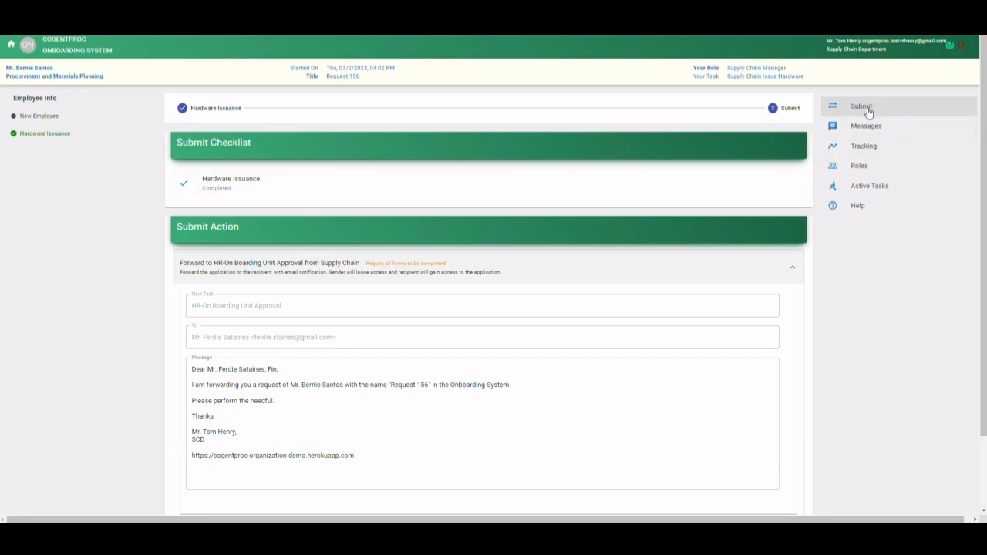
pyautogui.scroll(-2, 375, 288)
pyautogui.scroll(2, 108, 176)
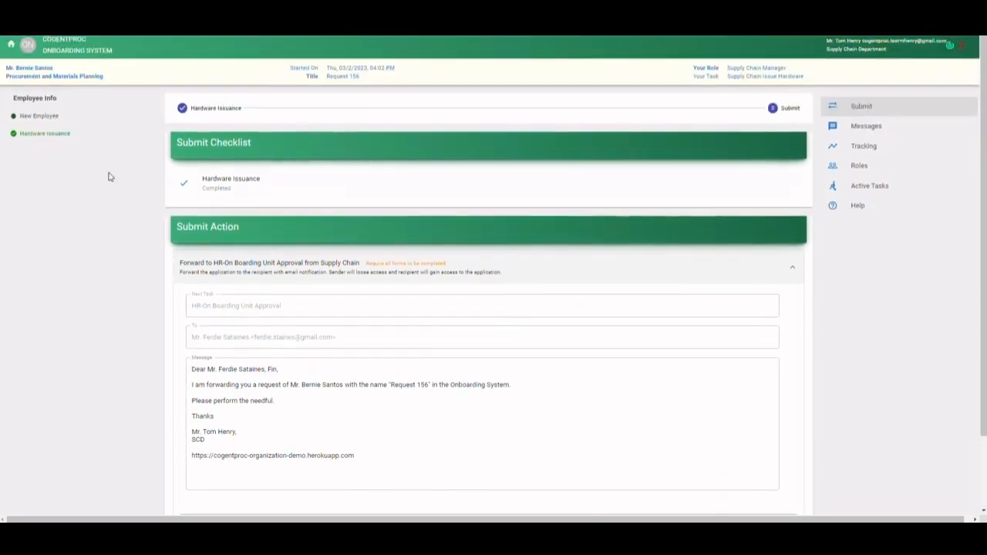
# - Check the New Employee form's telephone and car sticker requirements against the decision branches following hardware issuance in the workflow diagram
pyautogui.click(35, 119)
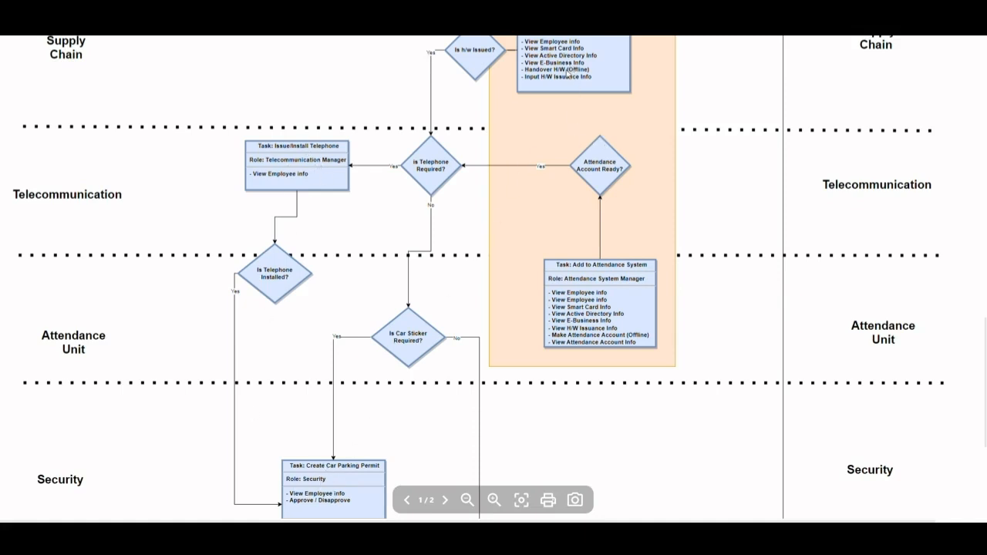
pyautogui.scroll(3, 514, 78)
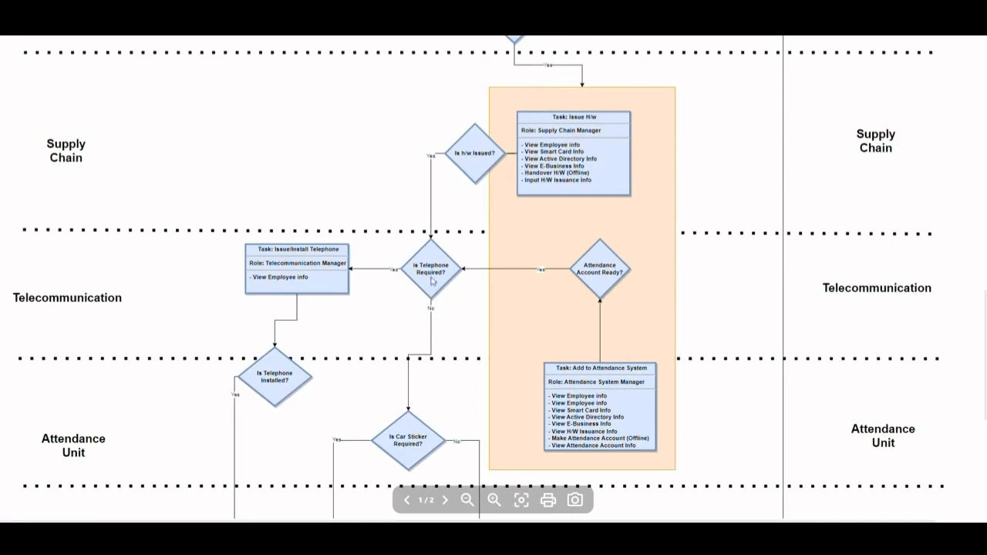
pyautogui.scroll(-7, 432, 338)
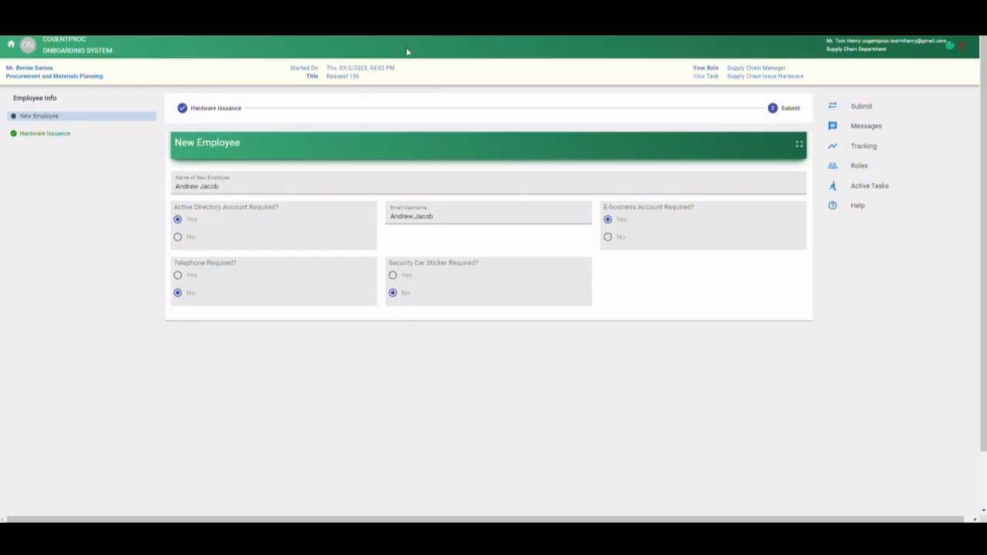
# - Return to the request's submission and confirm the Forward to HR-On Boarding Unit Approval from Supply Chain action
pyautogui.click(859, 106)
pyautogui.scroll(-3, 406, 337)
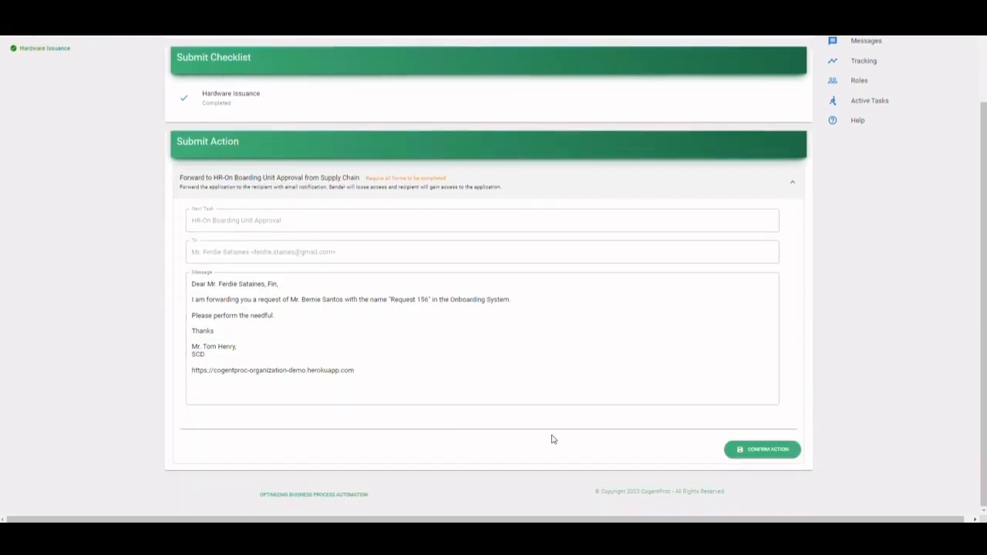
pyautogui.click(784, 451)
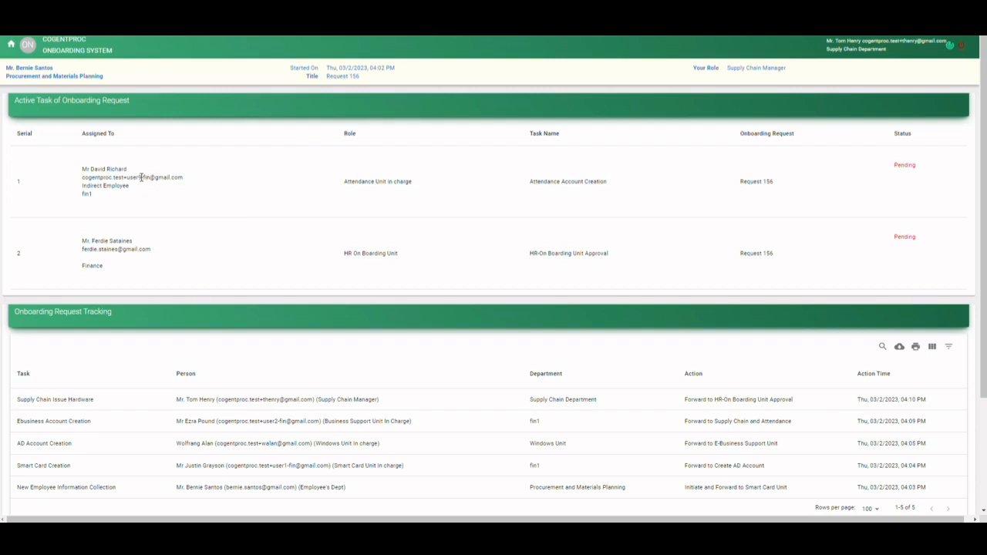
# - Log in with the e-mail of the Attendance Unit in charge assigned to the Attendance Account Creation task, and open the Onboarding System
pyautogui.tripleClick(141, 178)
pyautogui.hotkey('ctrl', 'c')
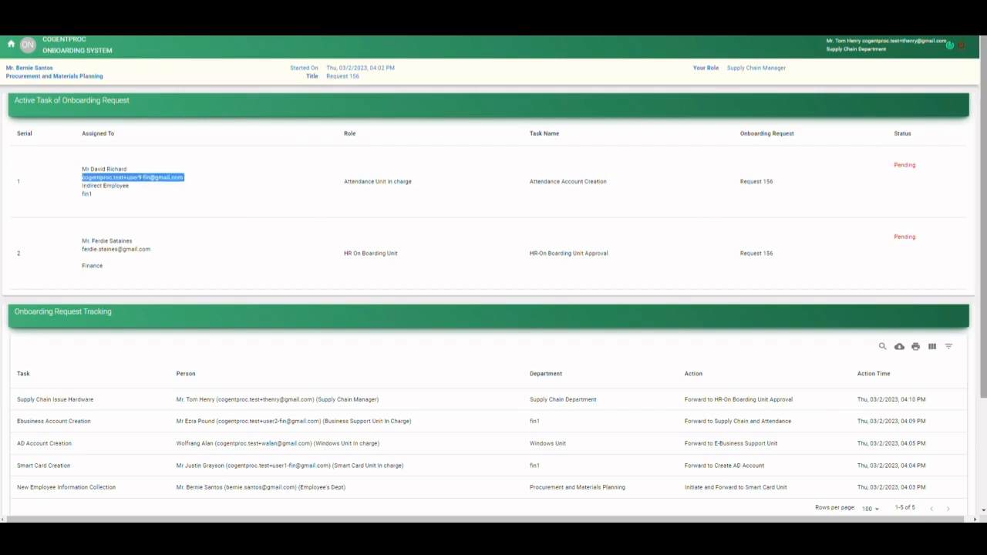
pyautogui.click(961, 46)
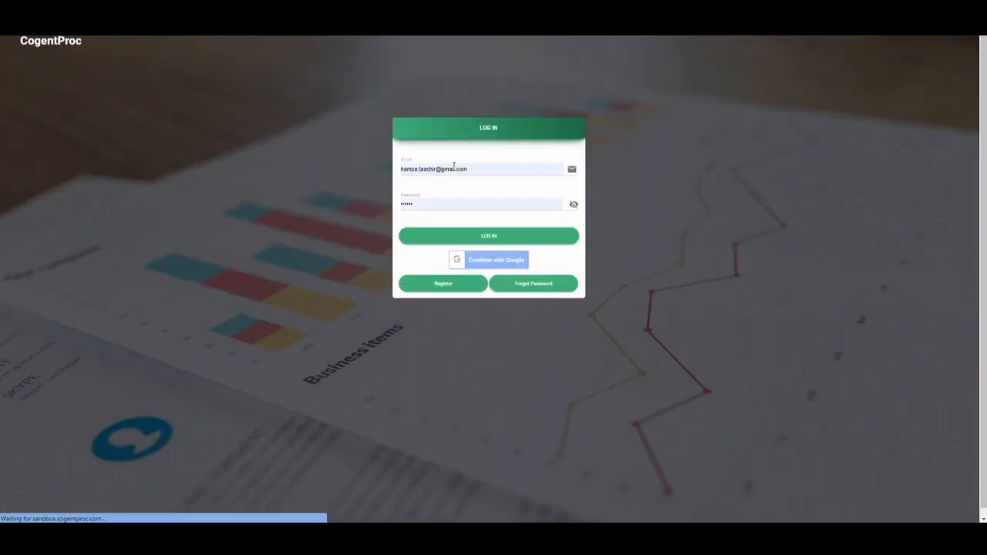
pyautogui.tripleClick(453, 167)
pyautogui.hotkey('ctrl', 'v')
pyautogui.click(479, 236)
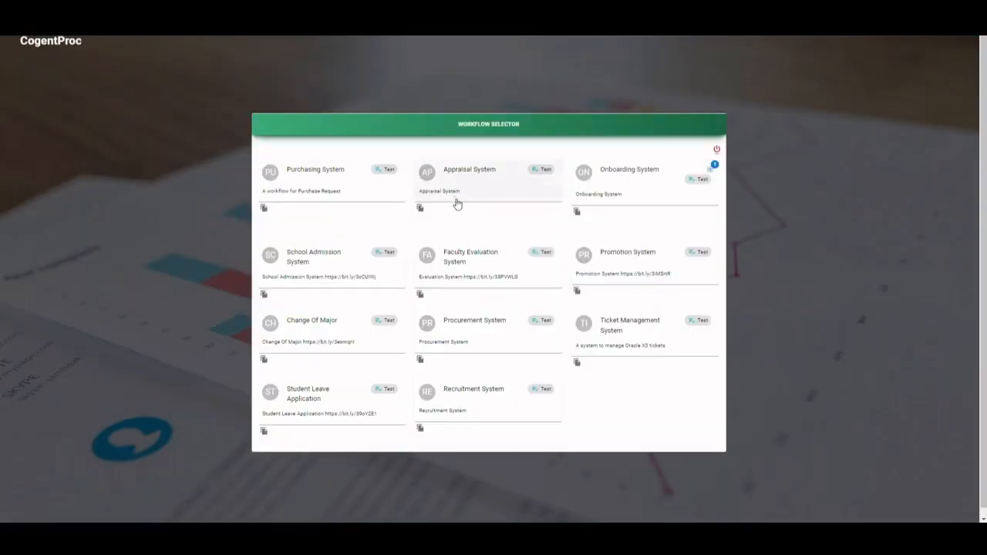
pyautogui.click(629, 175)
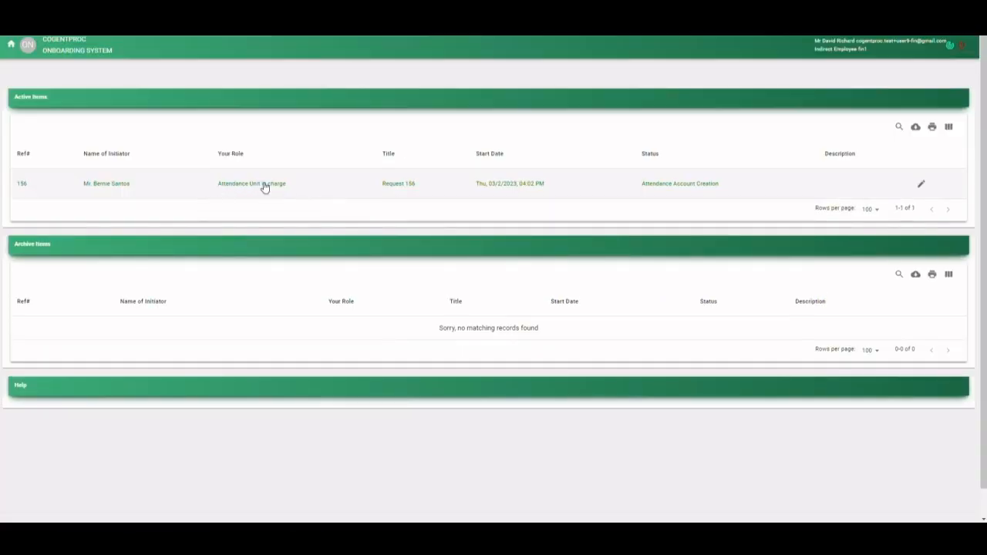
# - Open the active request's Attendance Account Creation form, set Attendance Account Created to Yes, and save it for submission
pyautogui.click(263, 188)
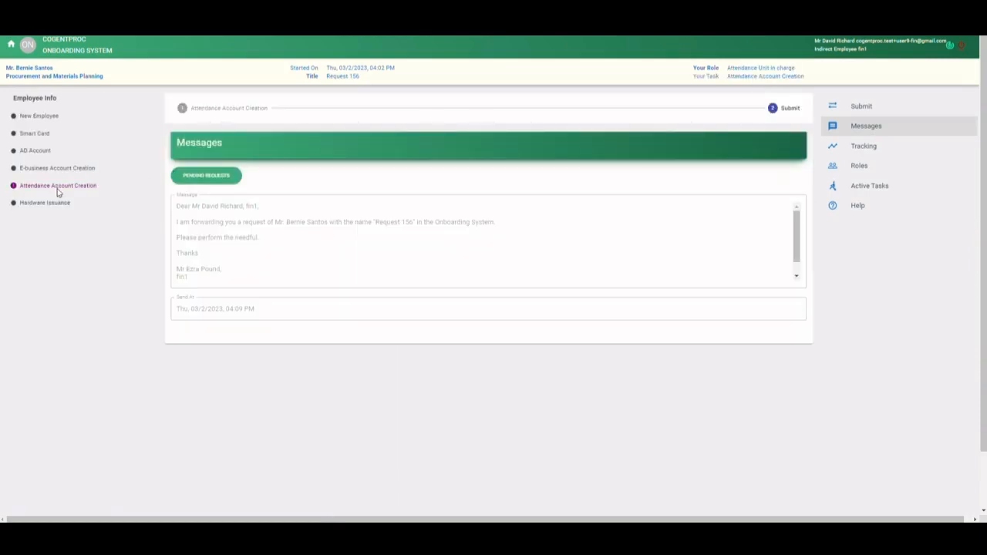
pyautogui.click(87, 188)
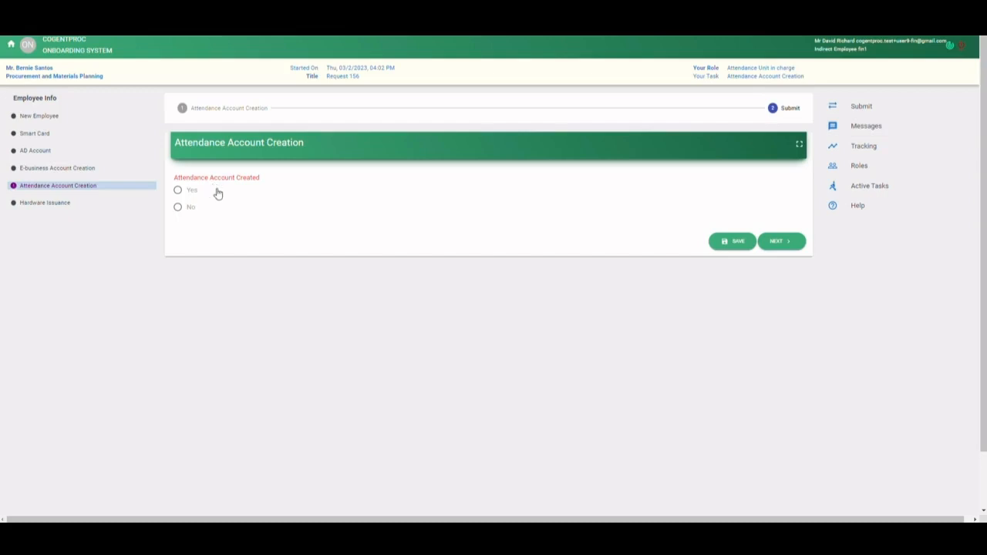
pyautogui.click(178, 190)
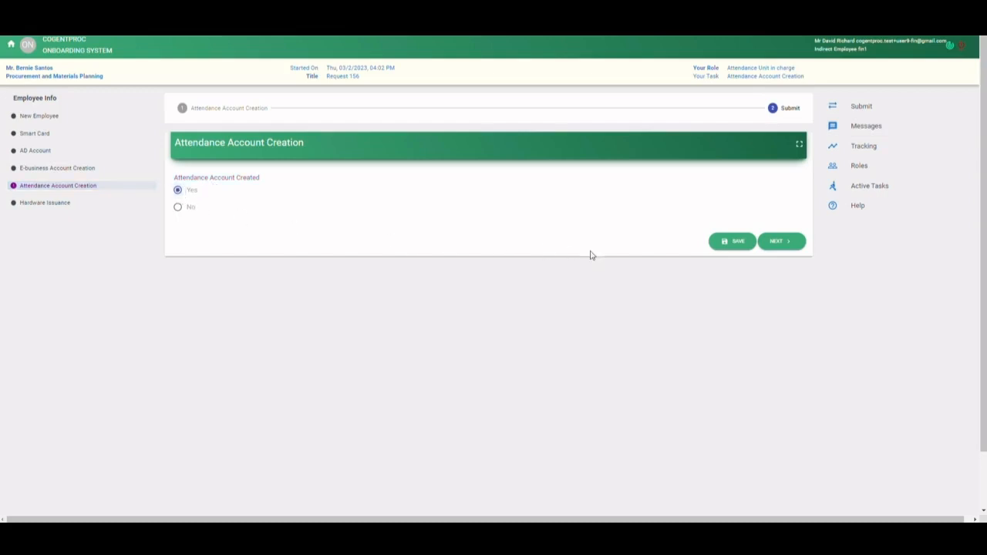
pyautogui.click(783, 244)
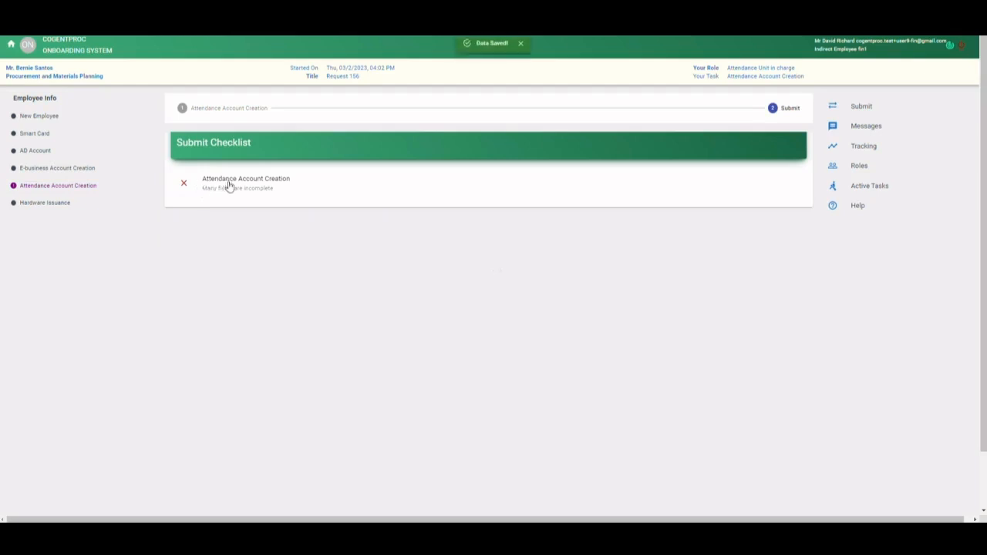
pyautogui.click(239, 188)
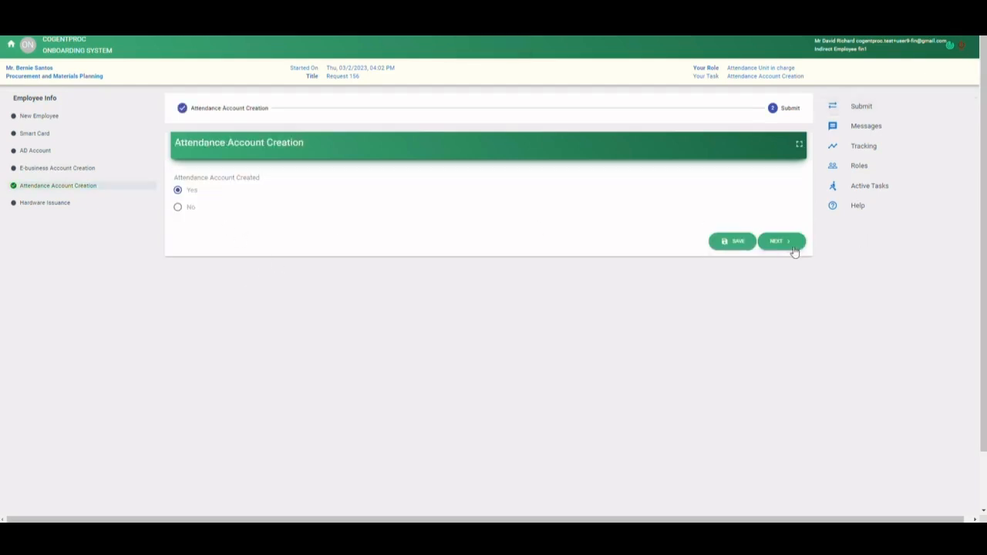
pyautogui.click(794, 249)
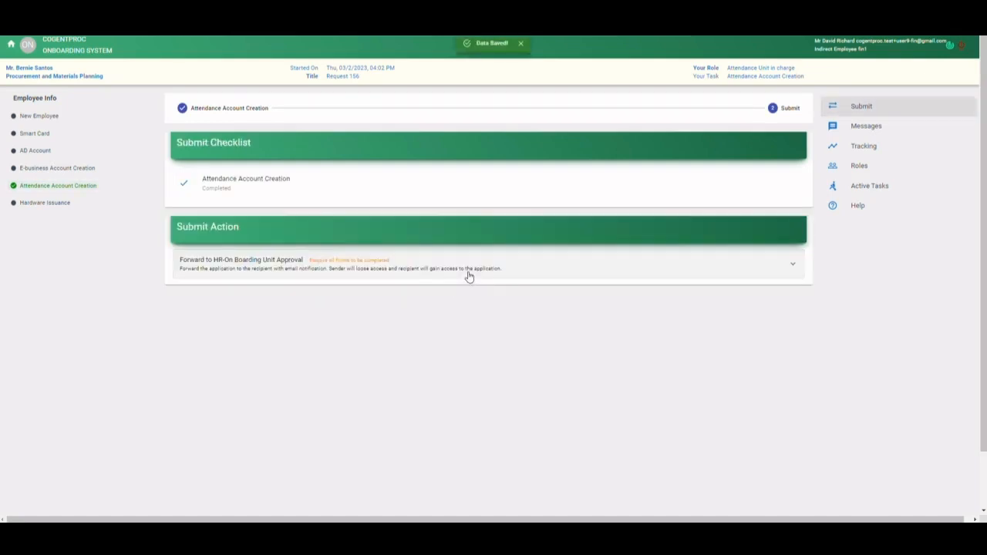
# - Confirm the Forward to HR-On Boarding Unit Approval action for the attendance task
pyautogui.scroll(-1, 437, 236)
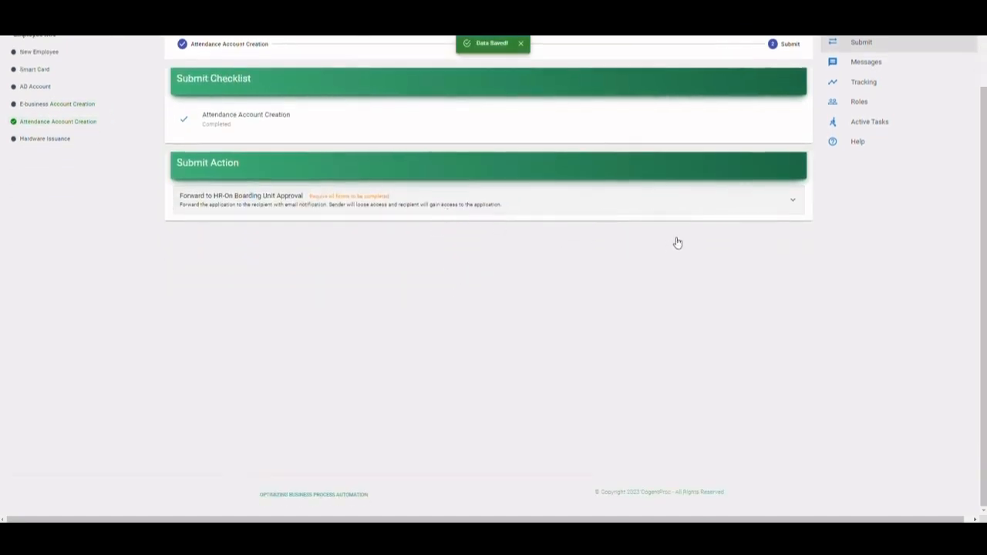
pyautogui.click(540, 214)
pyautogui.scroll(-1, 432, 275)
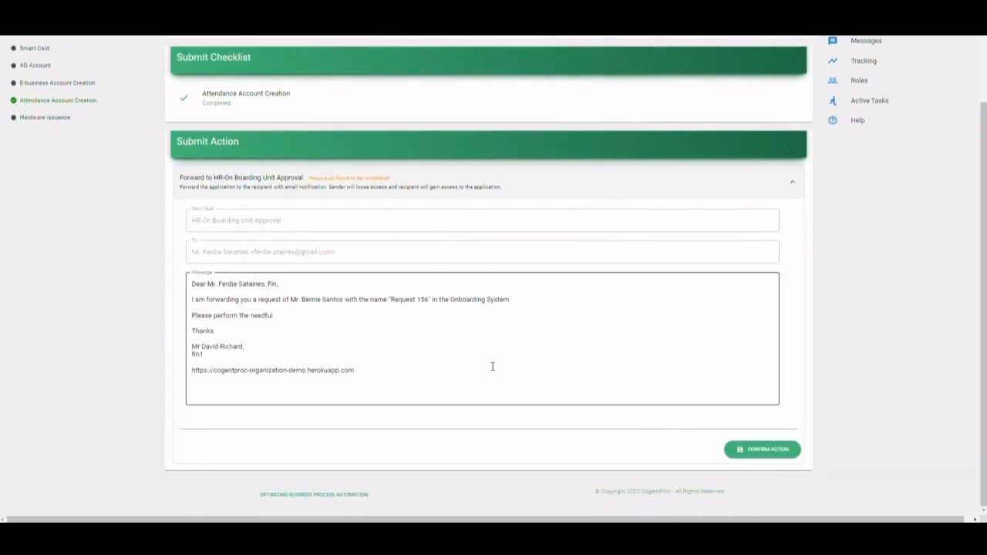
pyautogui.click(761, 449)
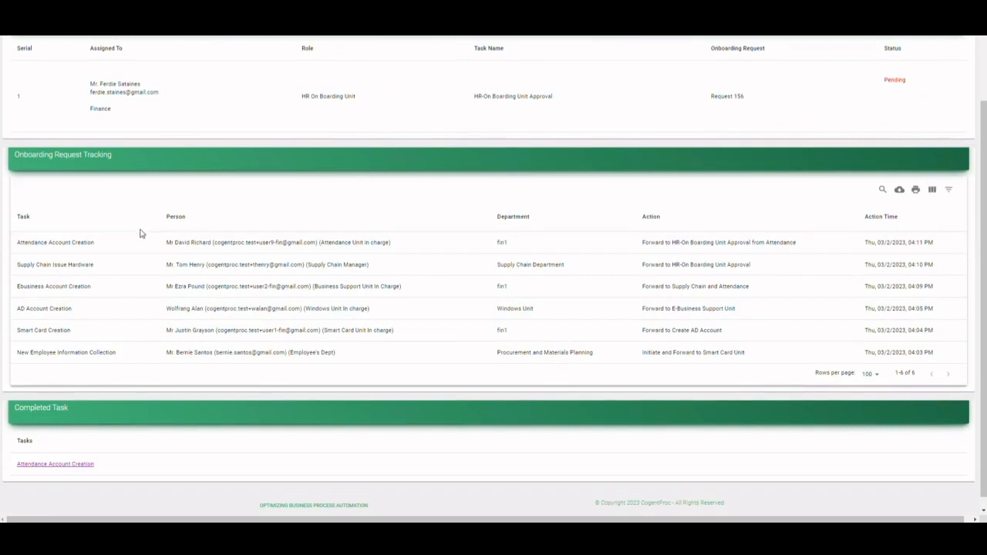
# - Review the request's active task and tracking list, and trace the path to On Boarding Unit Approval in the workflow diagram
pyautogui.scroll(1, 138, 227)
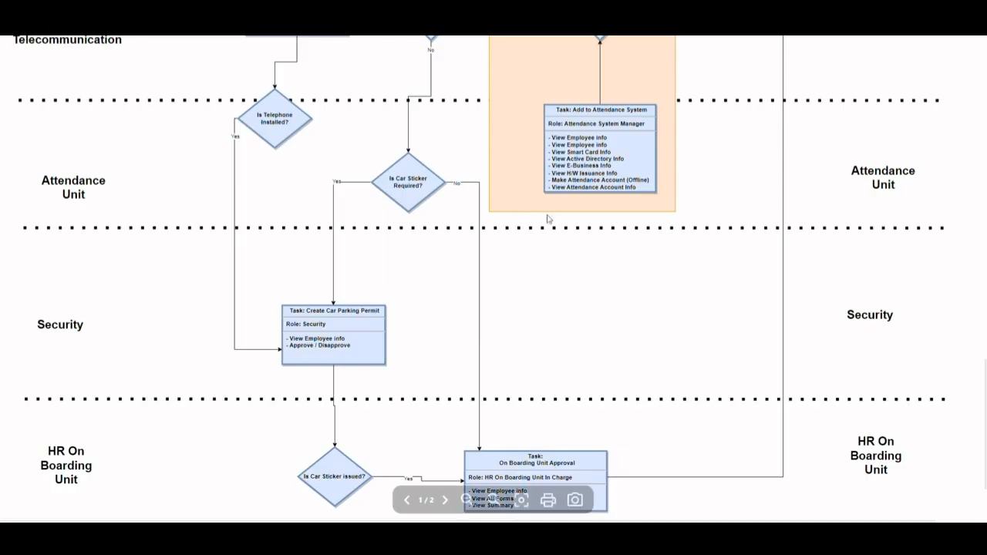
pyautogui.scroll(-3, 541, 390)
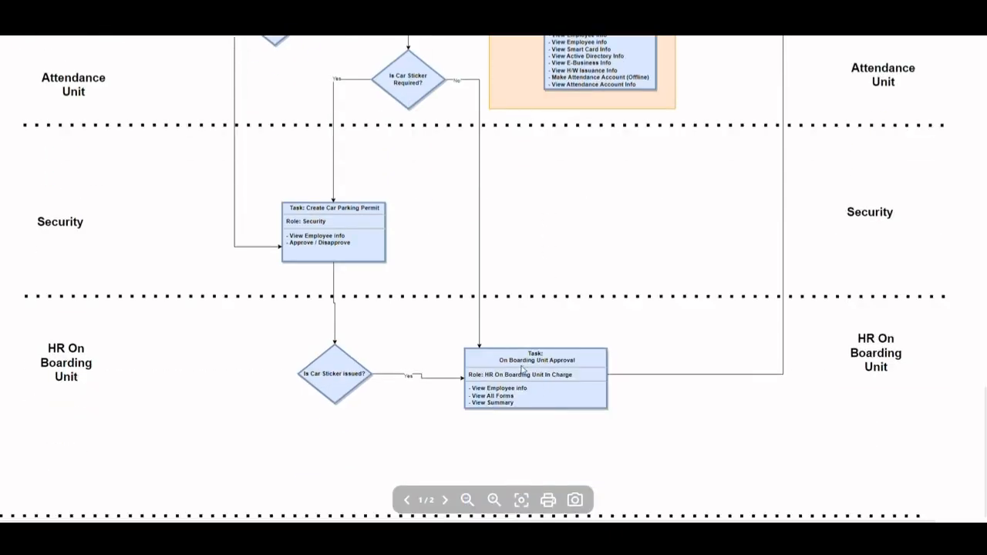
pyautogui.scroll(4, 532, 331)
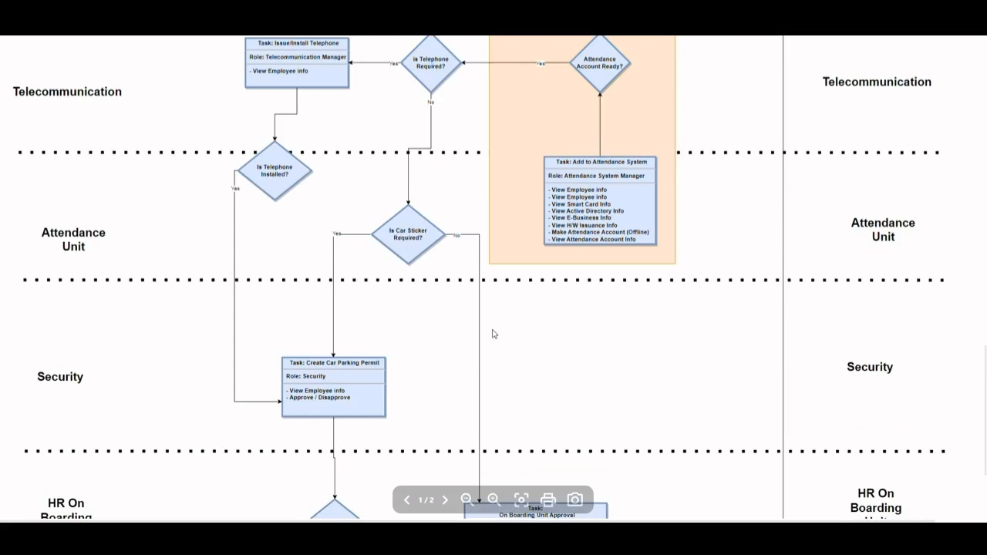
pyautogui.scroll(-4, 648, 492)
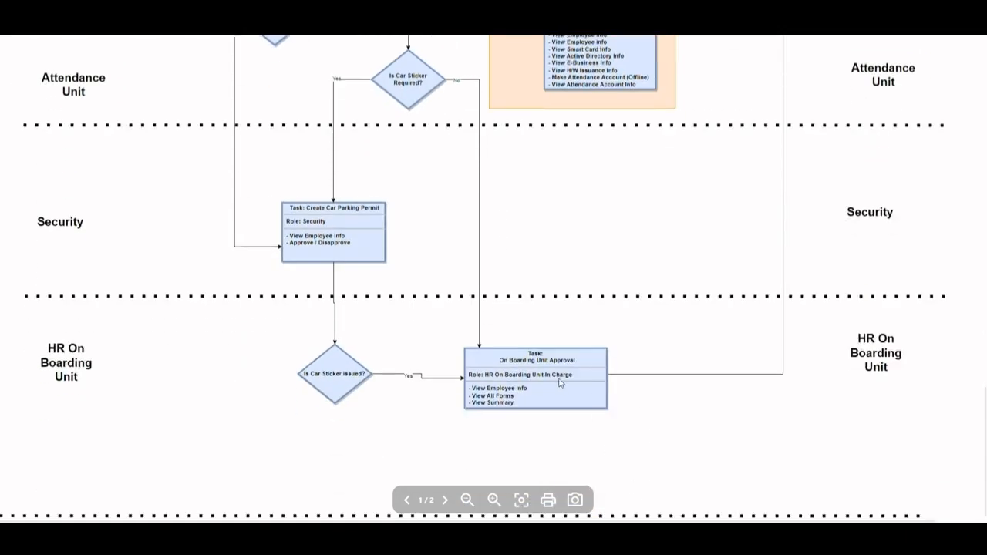
pyautogui.scroll(5, 635, 170)
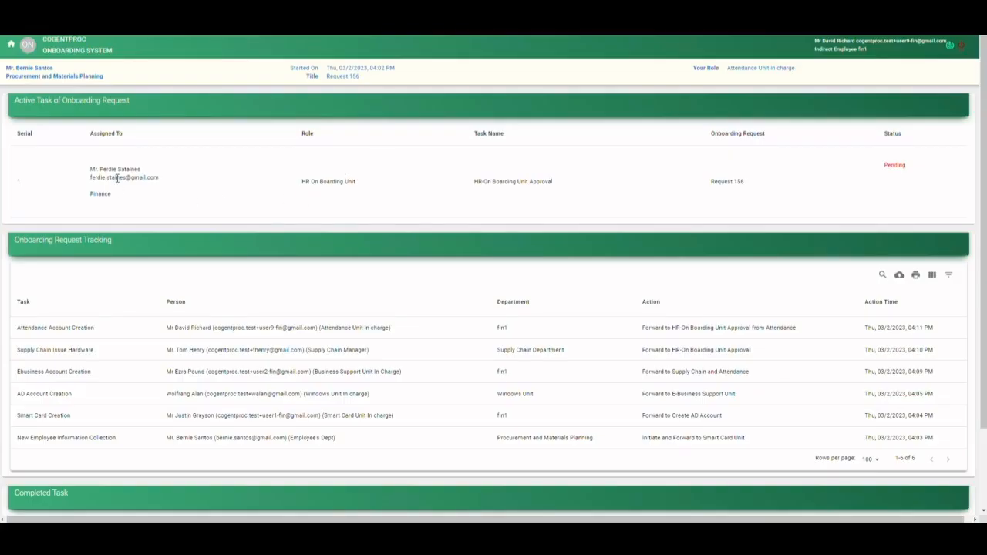
# - Log in with the e-mail of the HR On Boarding Unit assignee of the approval task, and open the Onboarding System
pyautogui.tripleClick(117, 178)
pyautogui.hotkey('ctrl', 'c')
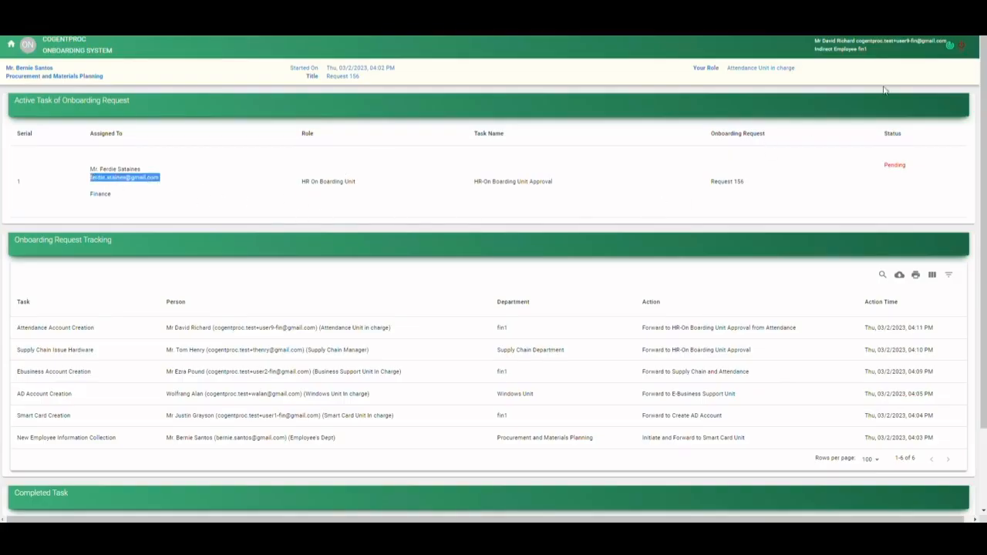
pyautogui.click(954, 47)
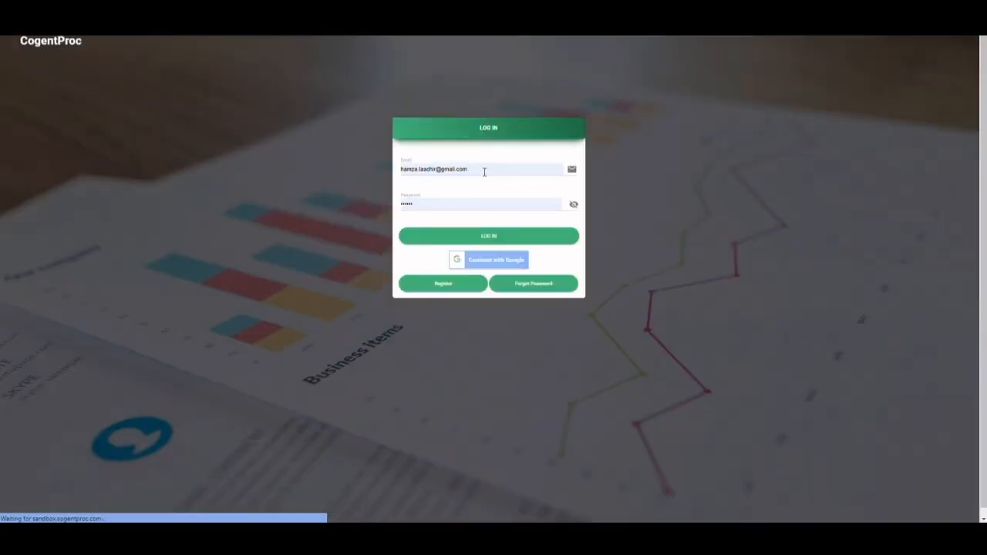
pyautogui.tripleClick(485, 170)
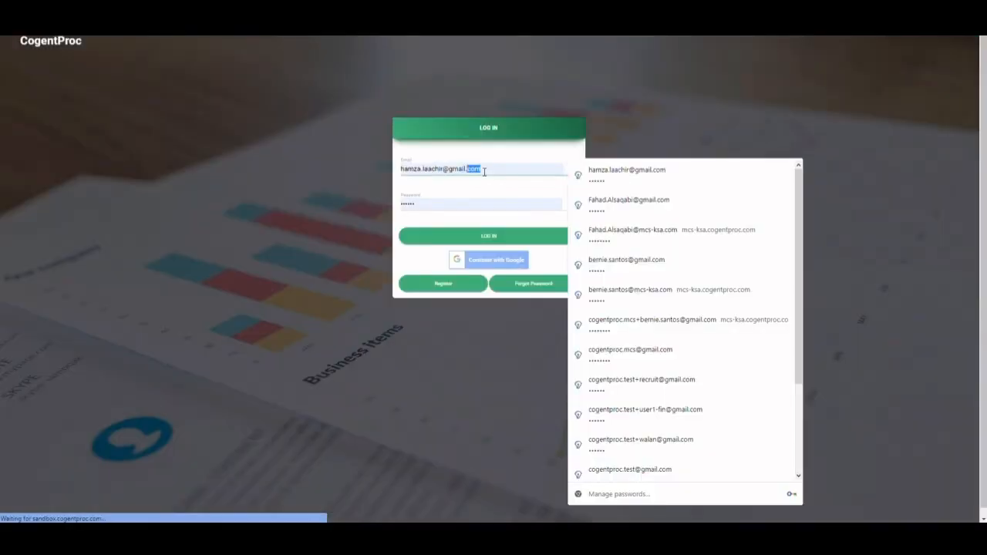
pyautogui.hotkey('ctrl', 'v')
pyautogui.click(555, 238)
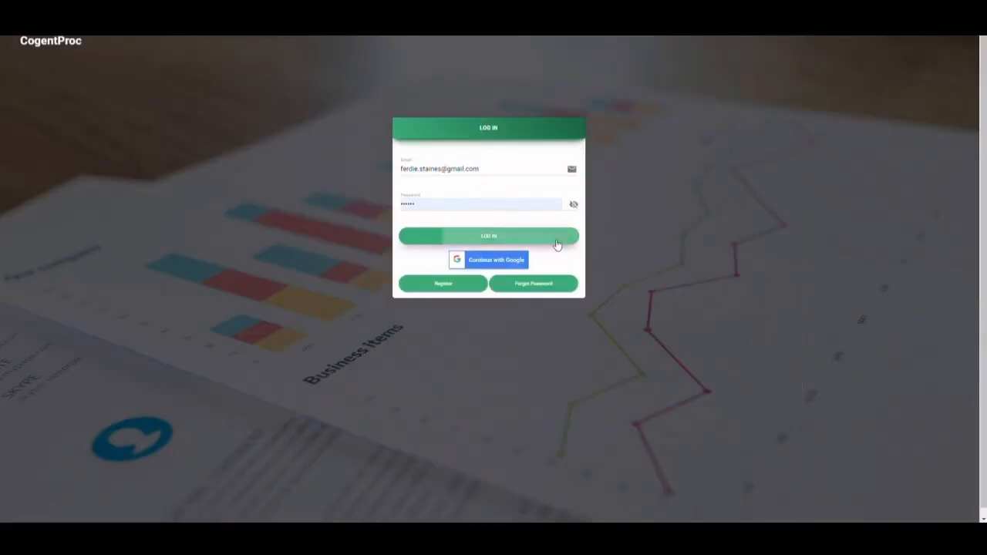
pyautogui.click(637, 194)
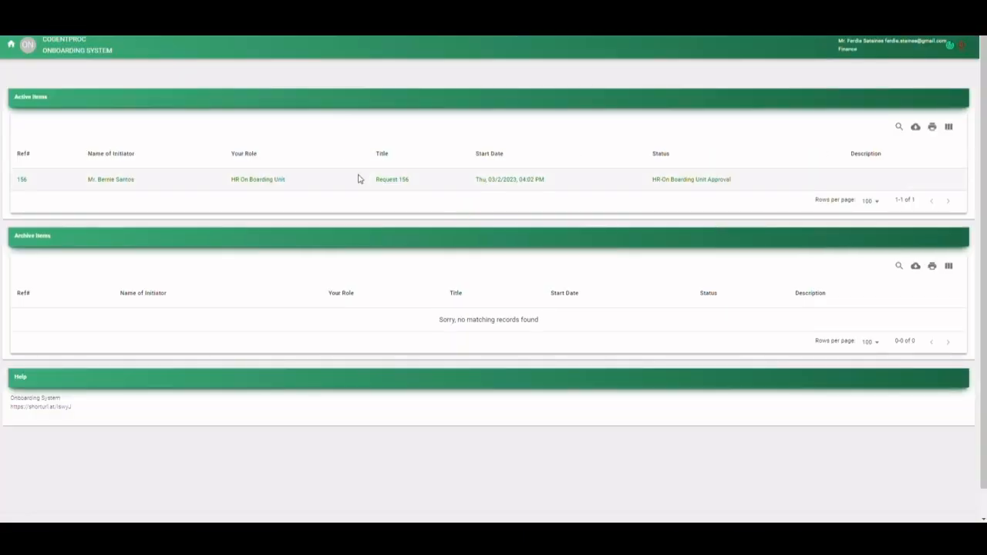
# - Open the active request awaiting HR-On Boarding Unit Approval and review its Summary form from Employee Info through the smart card and account sections
pyautogui.click(393, 182)
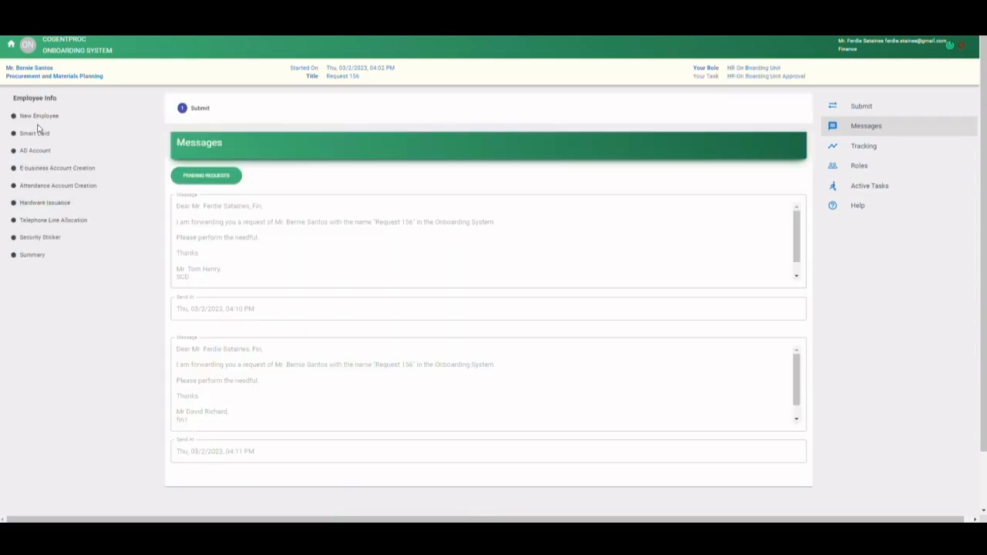
pyautogui.click(33, 259)
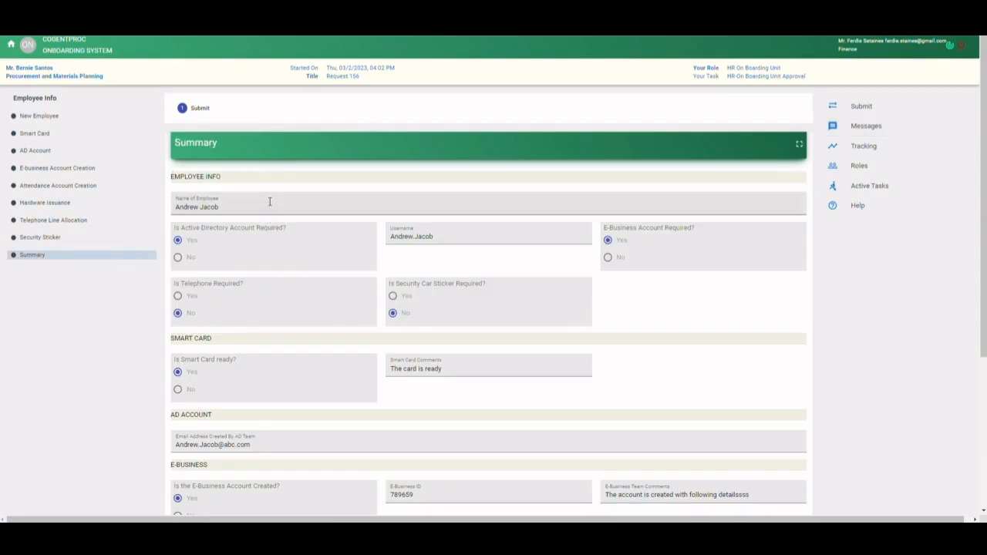
pyautogui.scroll(-2, 202, 224)
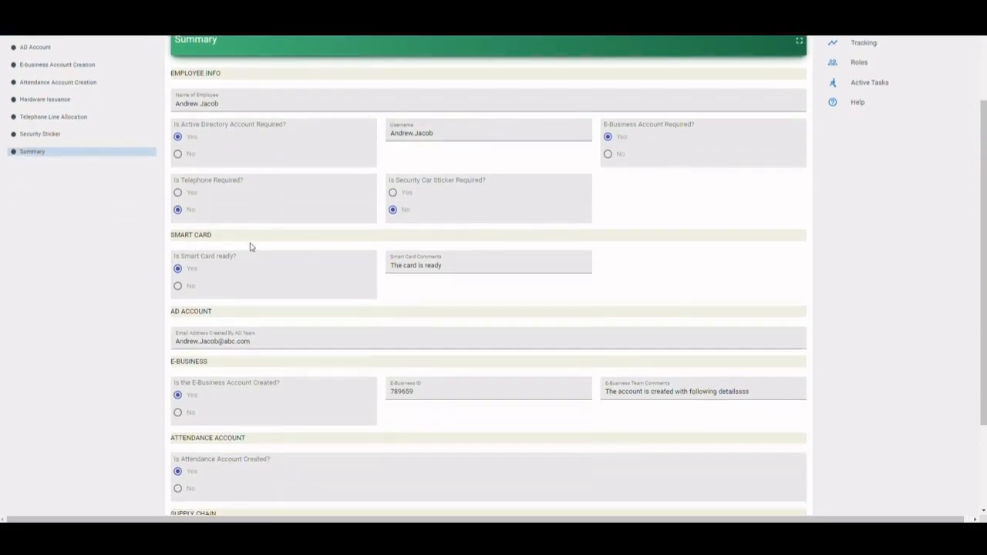
pyautogui.moveTo(181, 241); pyautogui.dragTo(225, 238)
pyautogui.click(203, 255)
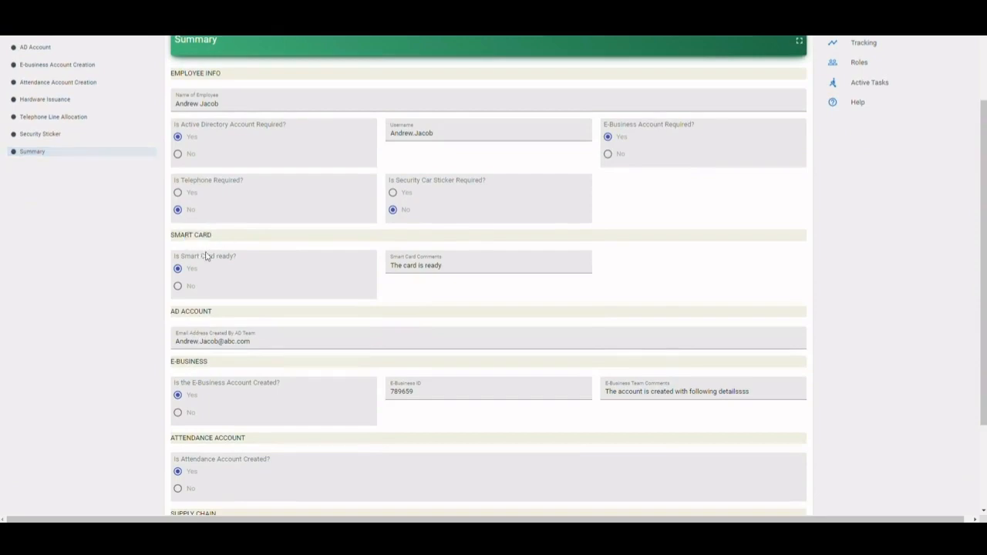